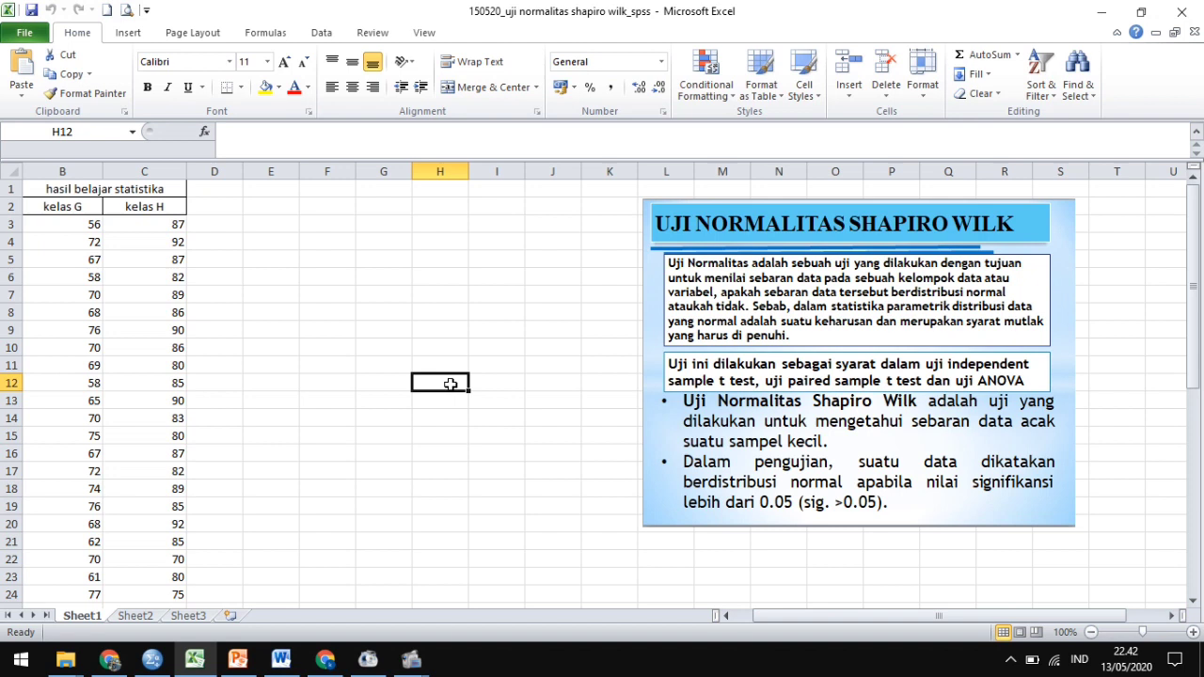
# Switch to SPSS and define two variables named Hasil and Kelas in the variable definitions
pyautogui.click(151, 660)
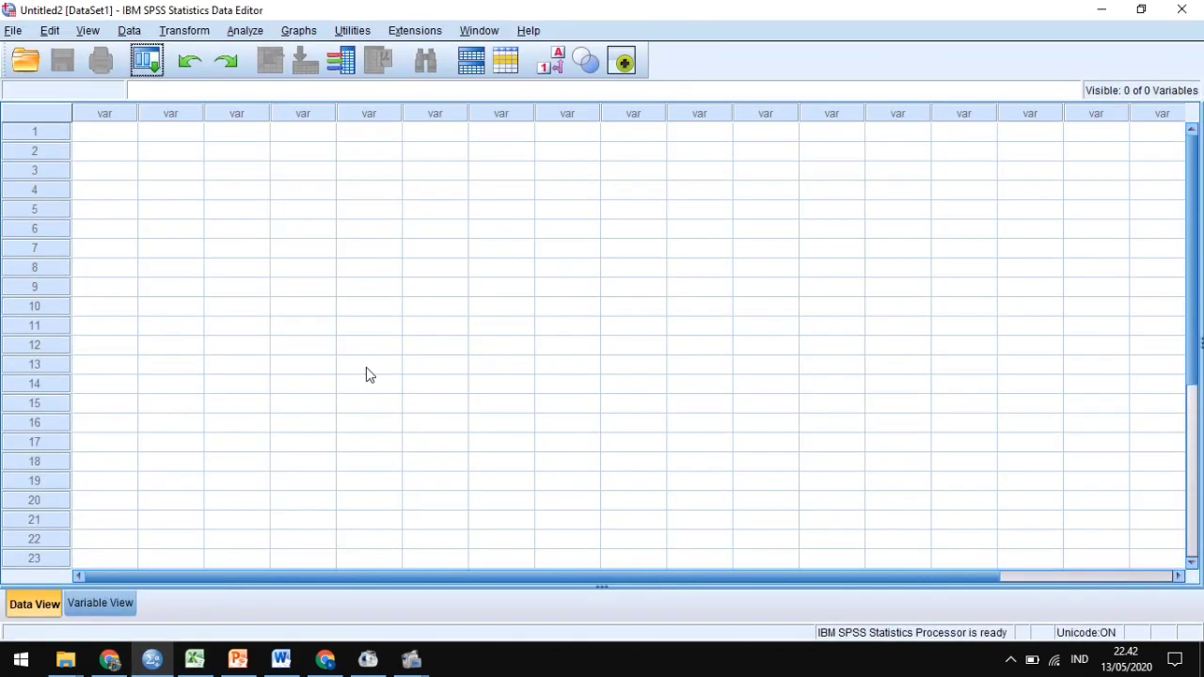
pyautogui.click(305, 315)
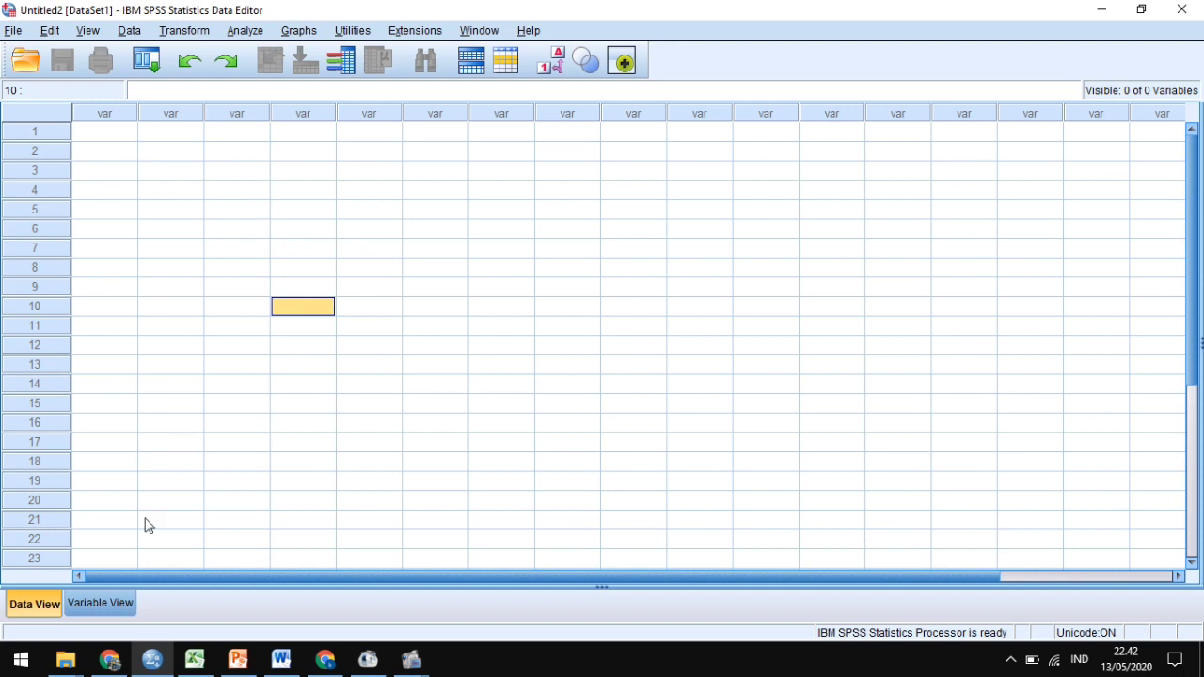
pyautogui.click(100, 604)
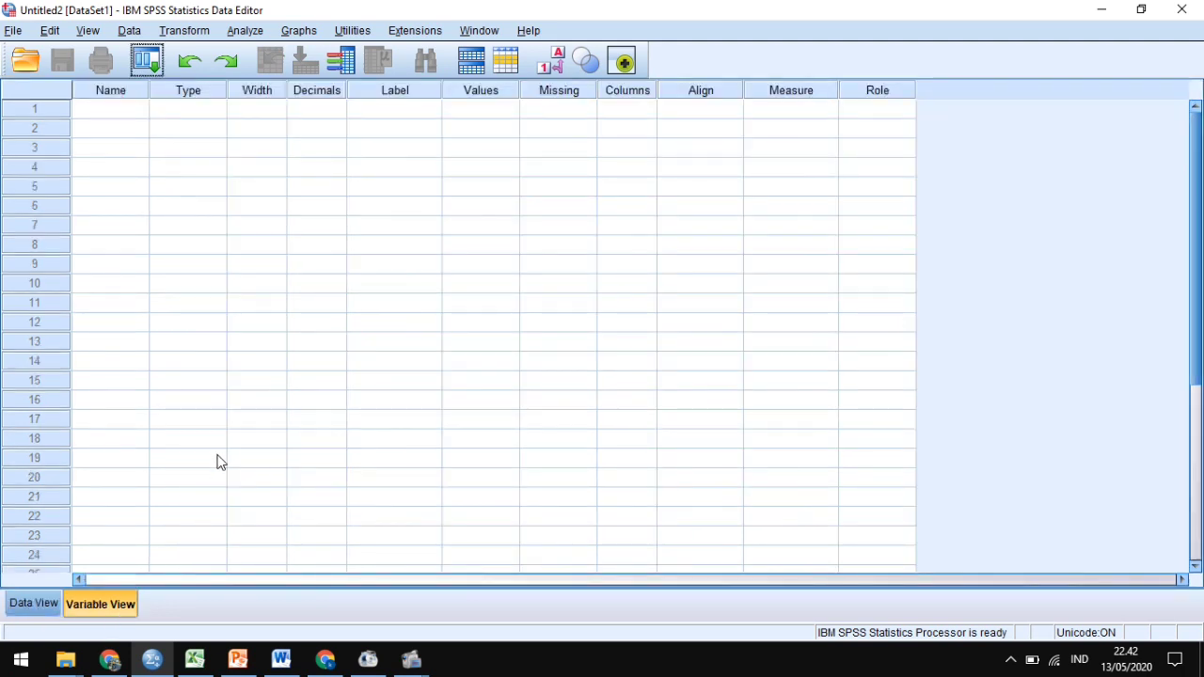
pyautogui.click(129, 116)
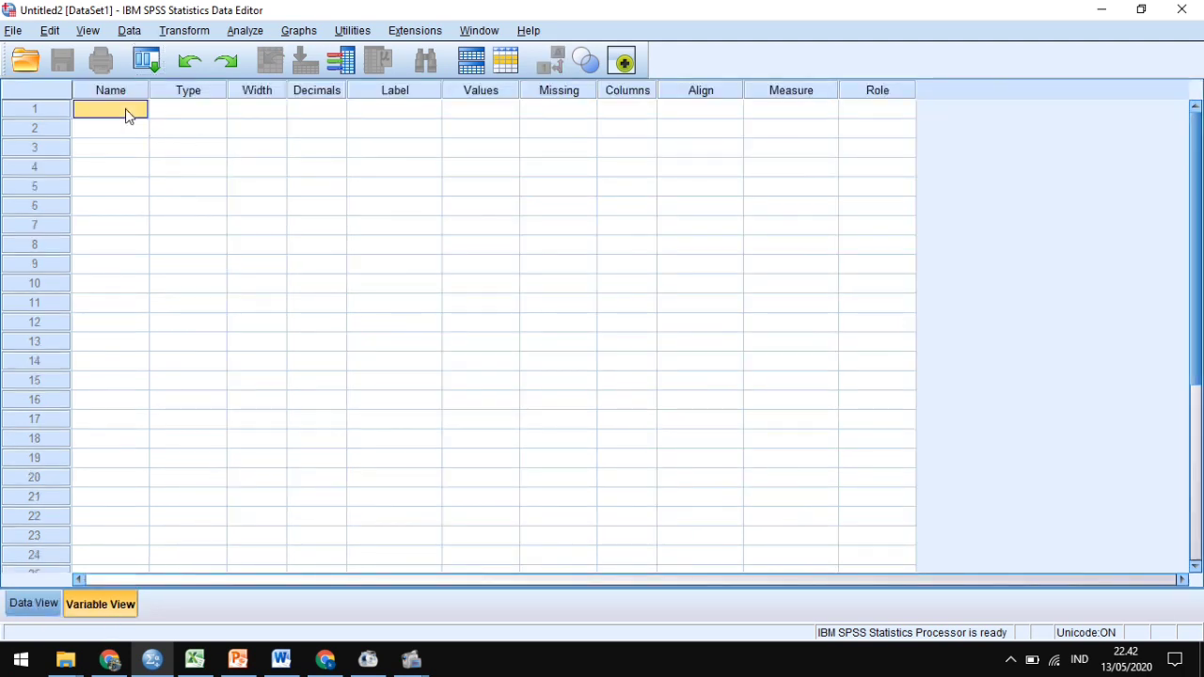
pyautogui.write('Hasil')
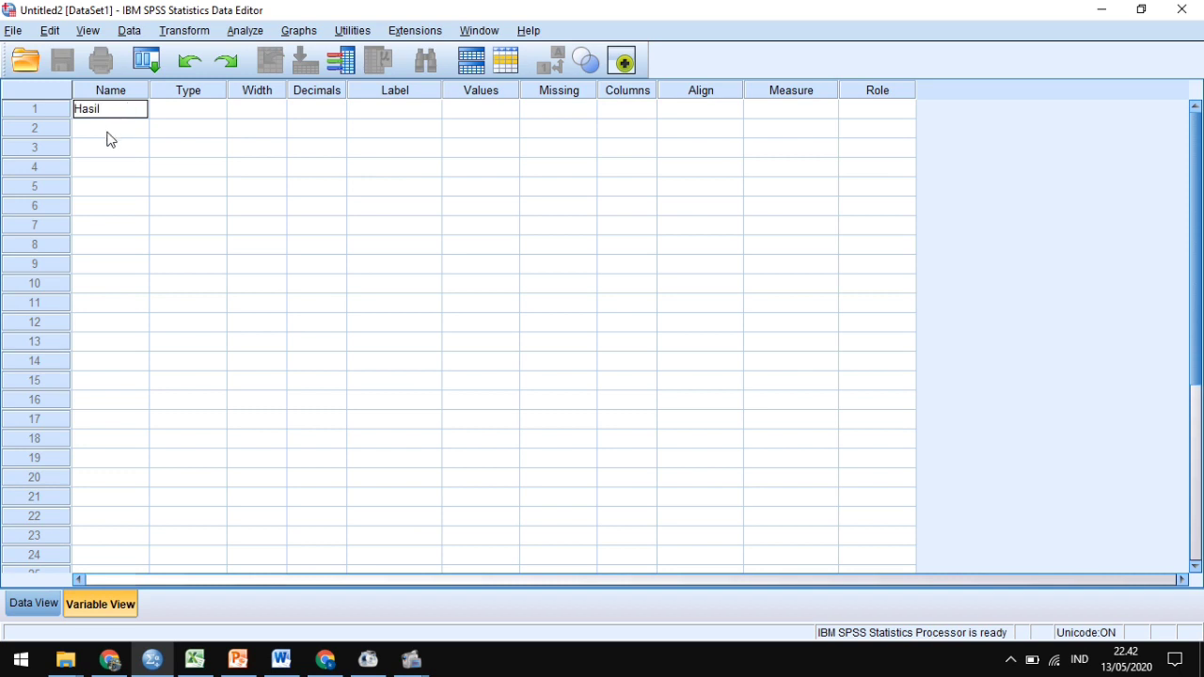
pyautogui.click(108, 132)
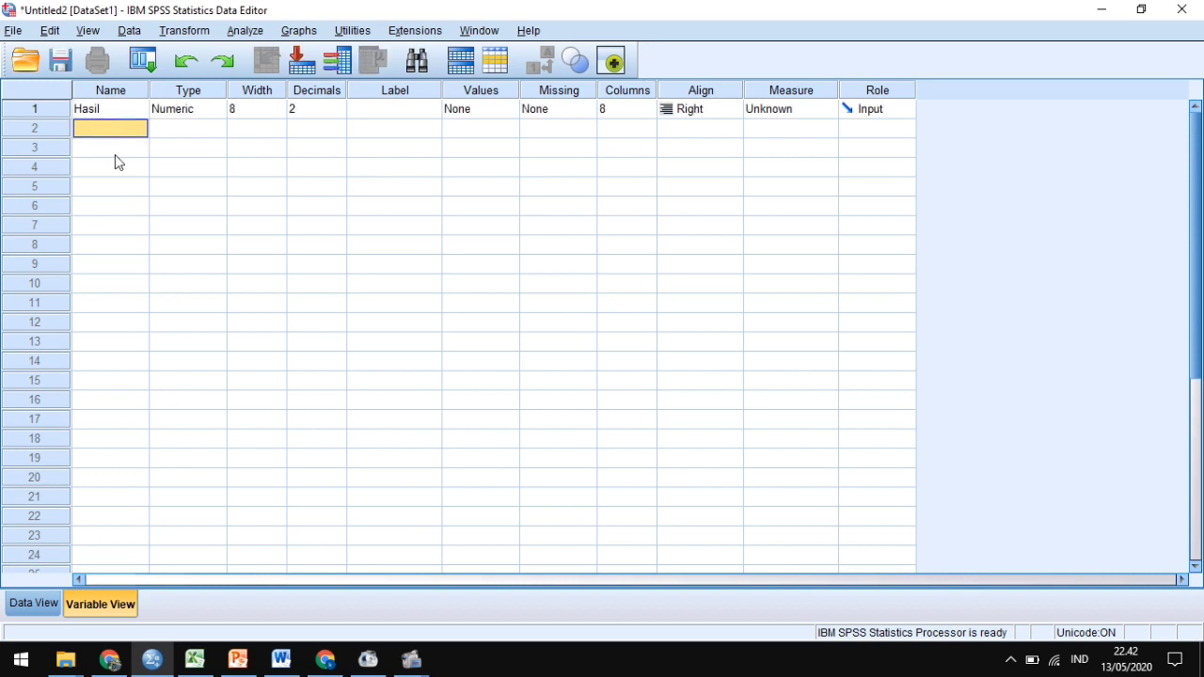
pyautogui.write('Kelas')
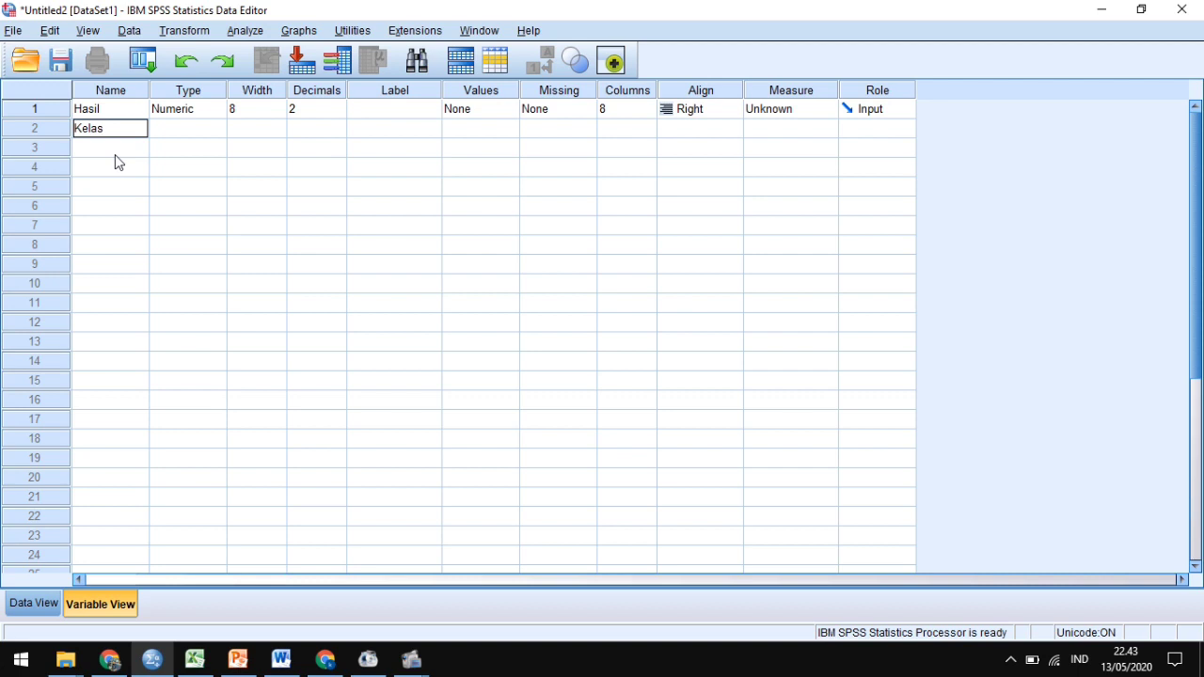
# Label the Hasil variable "Hasil Belajar" and the Kelas variable "Kelas Statistika"
pyautogui.click(409, 111)
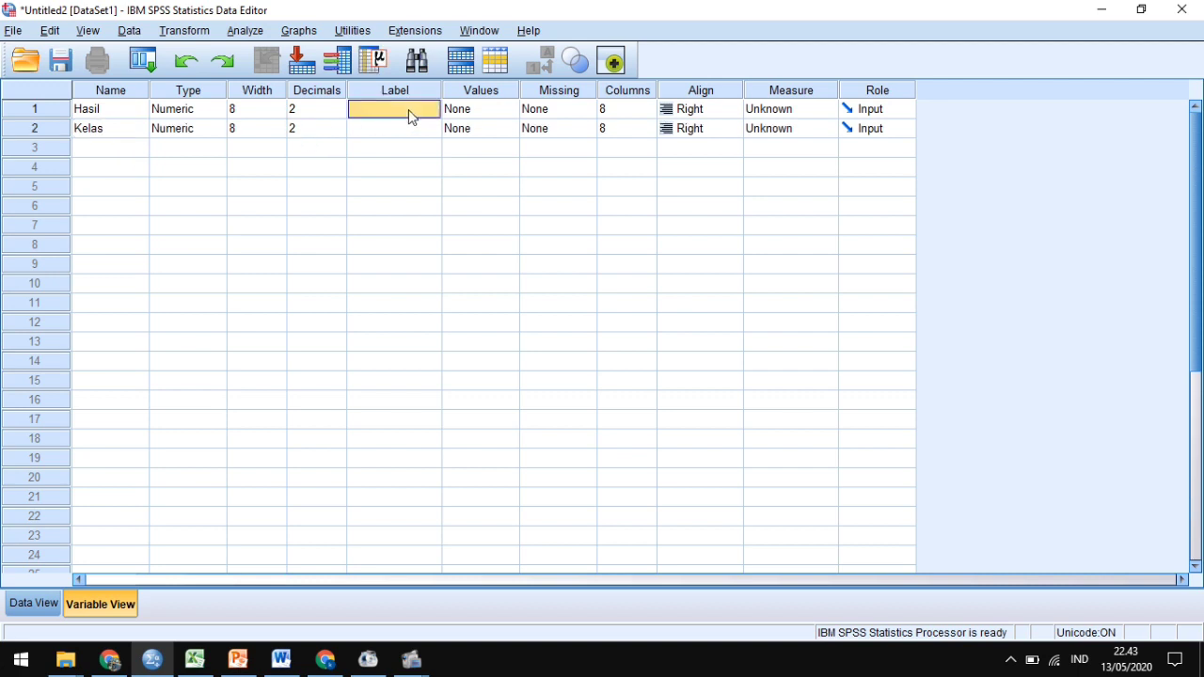
pyautogui.write('Hasil Belajar')
pyautogui.click(402, 132)
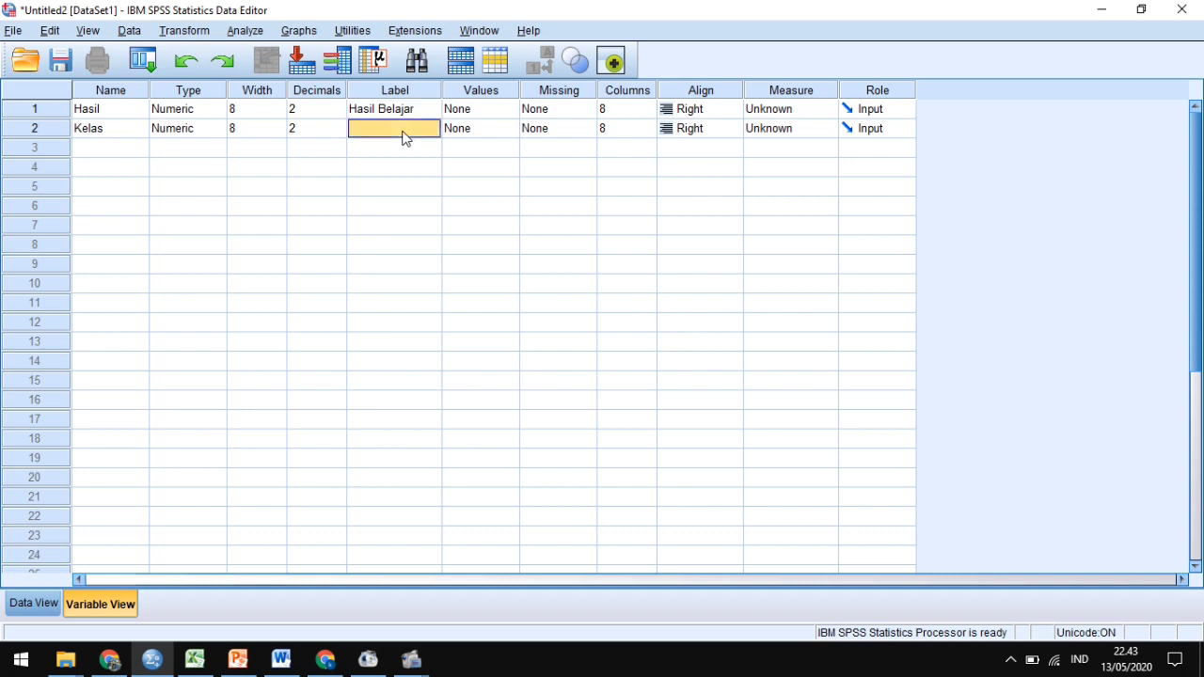
pyautogui.write('Kel')
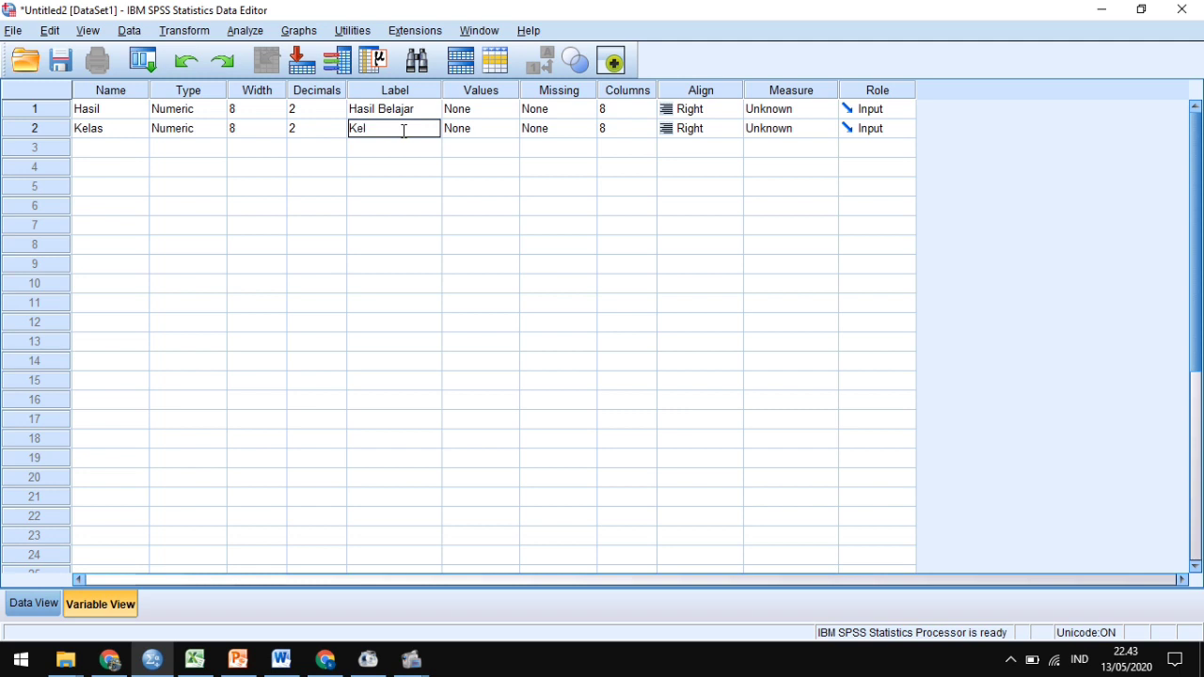
pyautogui.write('as Sa')
pyautogui.press('BackSpace')
pyautogui.write('taf')
pyautogui.write('ist')
pyautogui.write('ika')
pyautogui.click(386, 172)
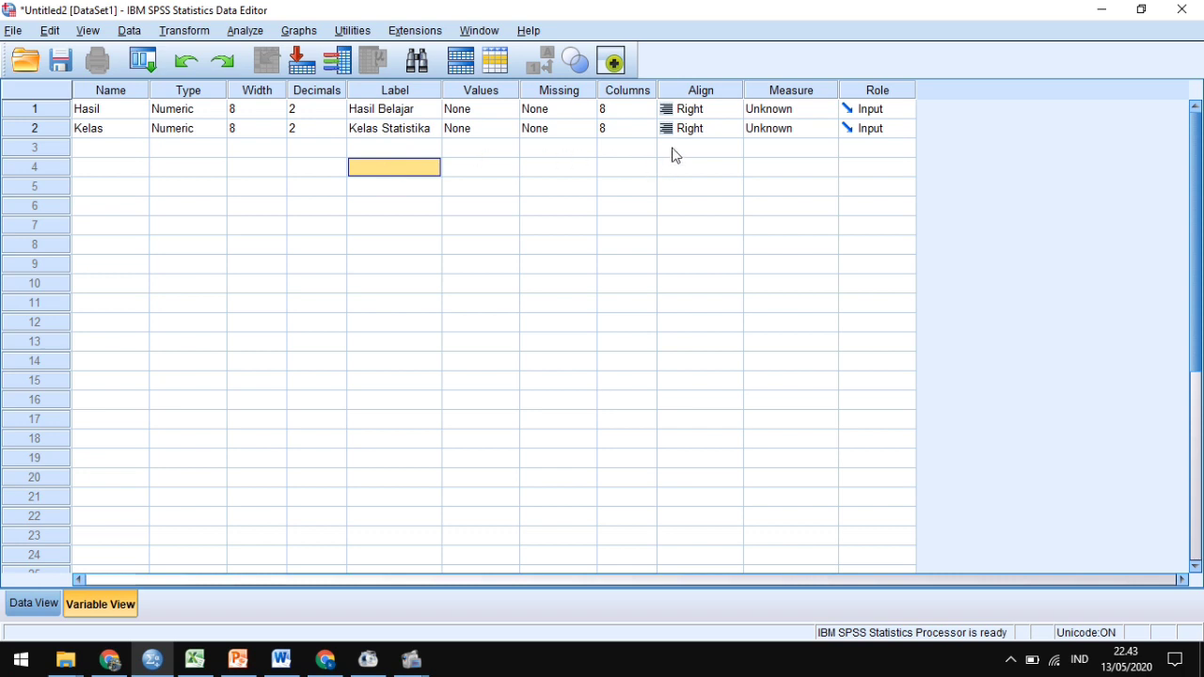
# Open the value labels definition for the Kelas variable
pyautogui.click(476, 132)
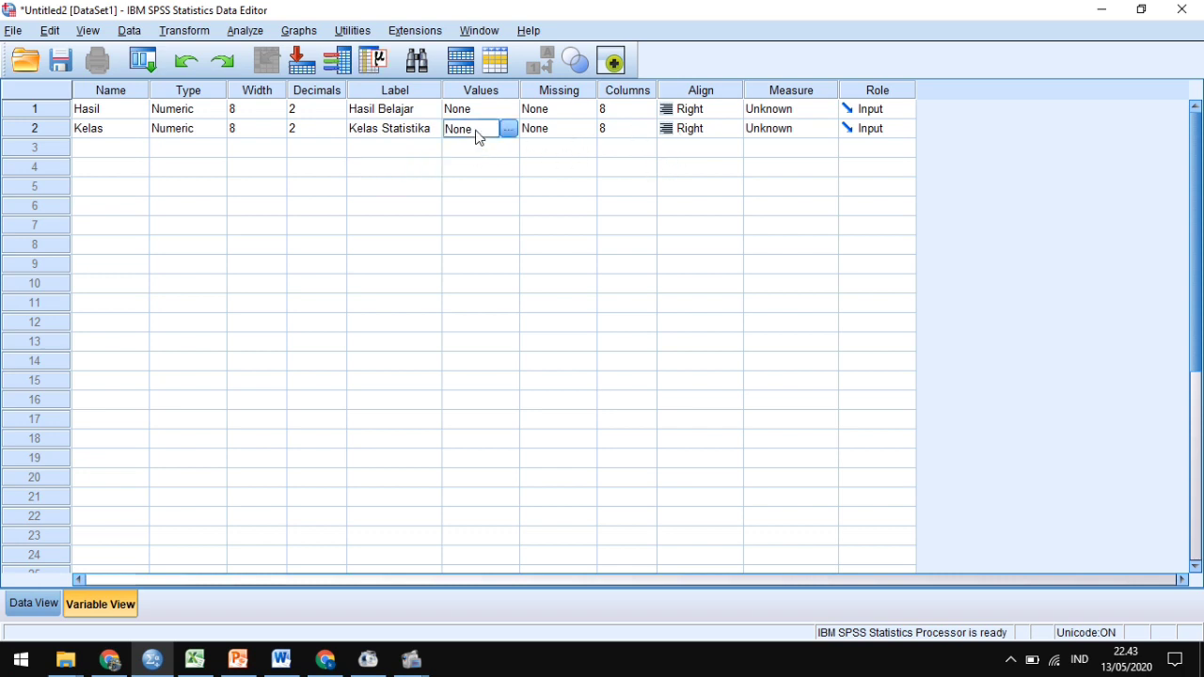
pyautogui.click(508, 130)
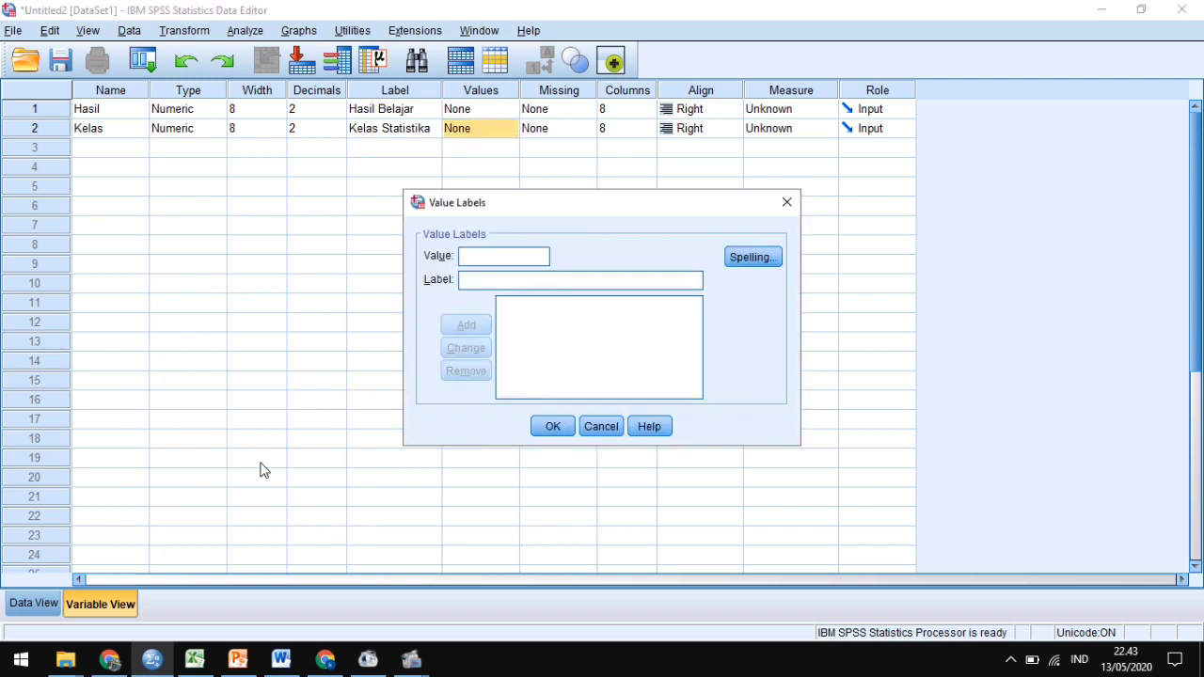
# Switch to the Excel workbook and note the class codes "Kelas G : 1" in E3 and "Kelas H : 2" in E4
pyautogui.click(195, 660)
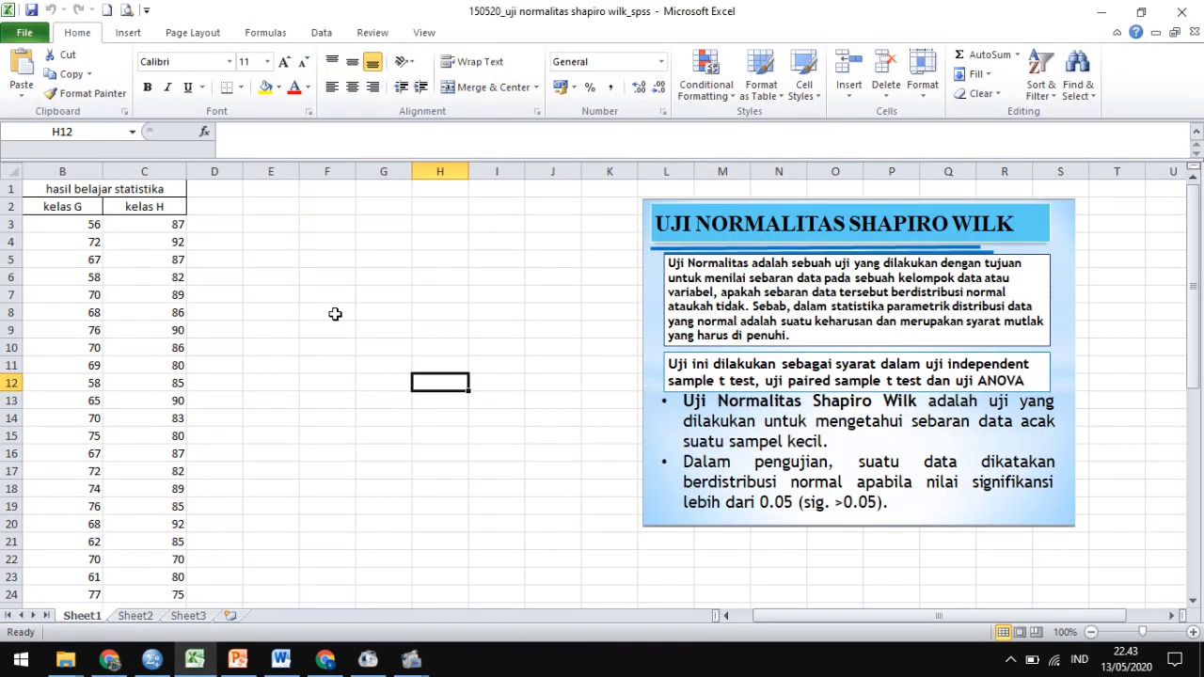
pyautogui.click(230, 224)
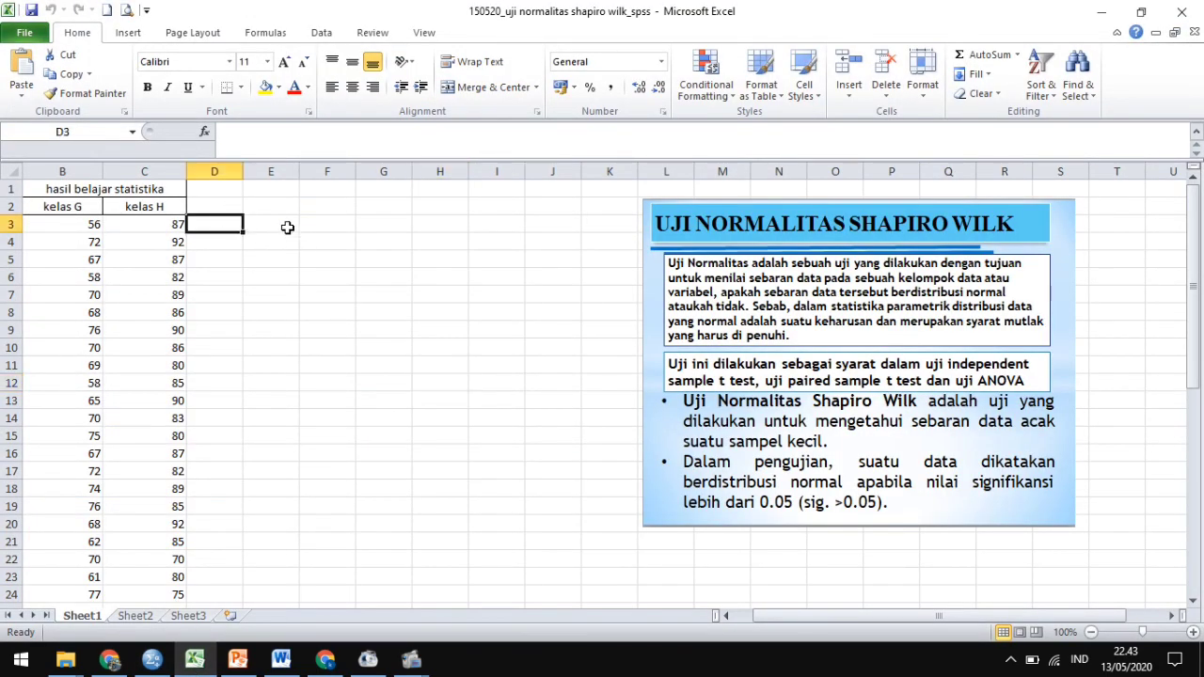
pyautogui.click(287, 227)
pyautogui.write('K')
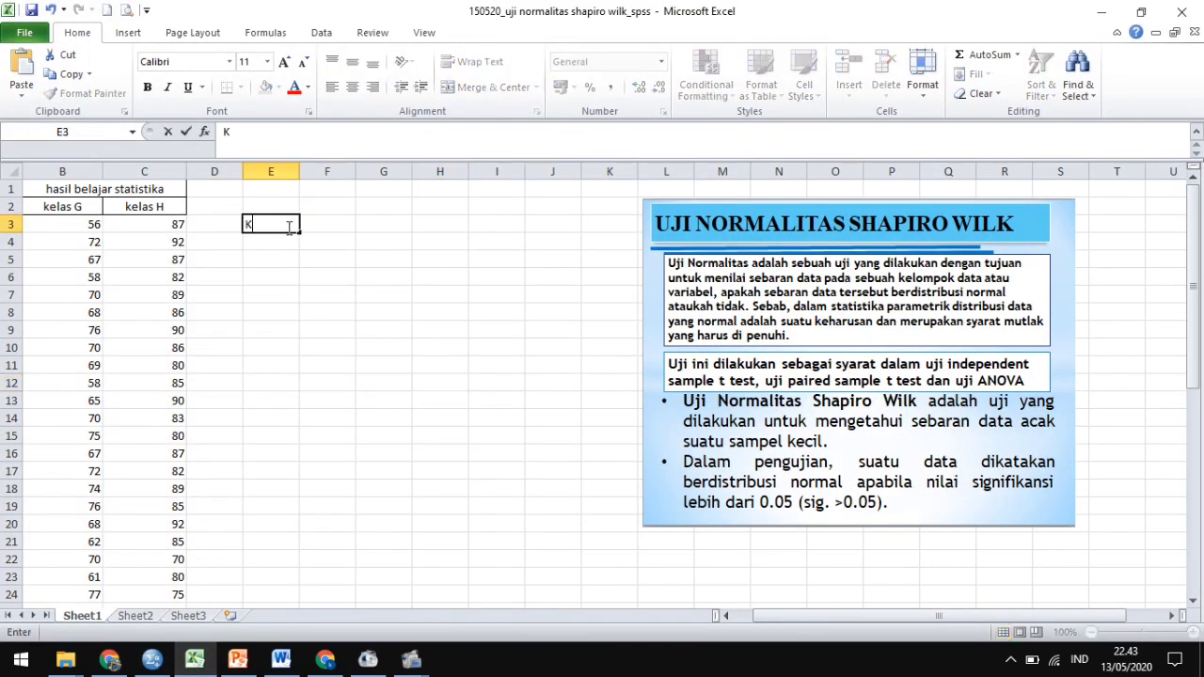
pyautogui.write('elas G : 1')
pyautogui.click(274, 243)
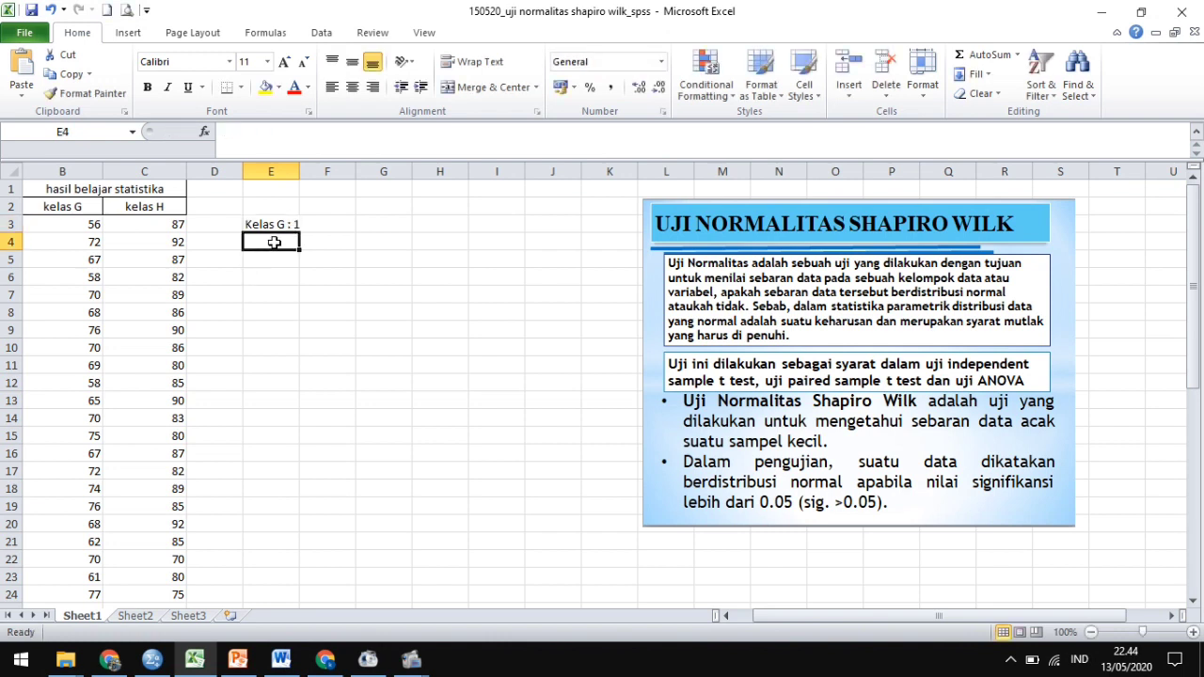
pyautogui.write('Kelas ')
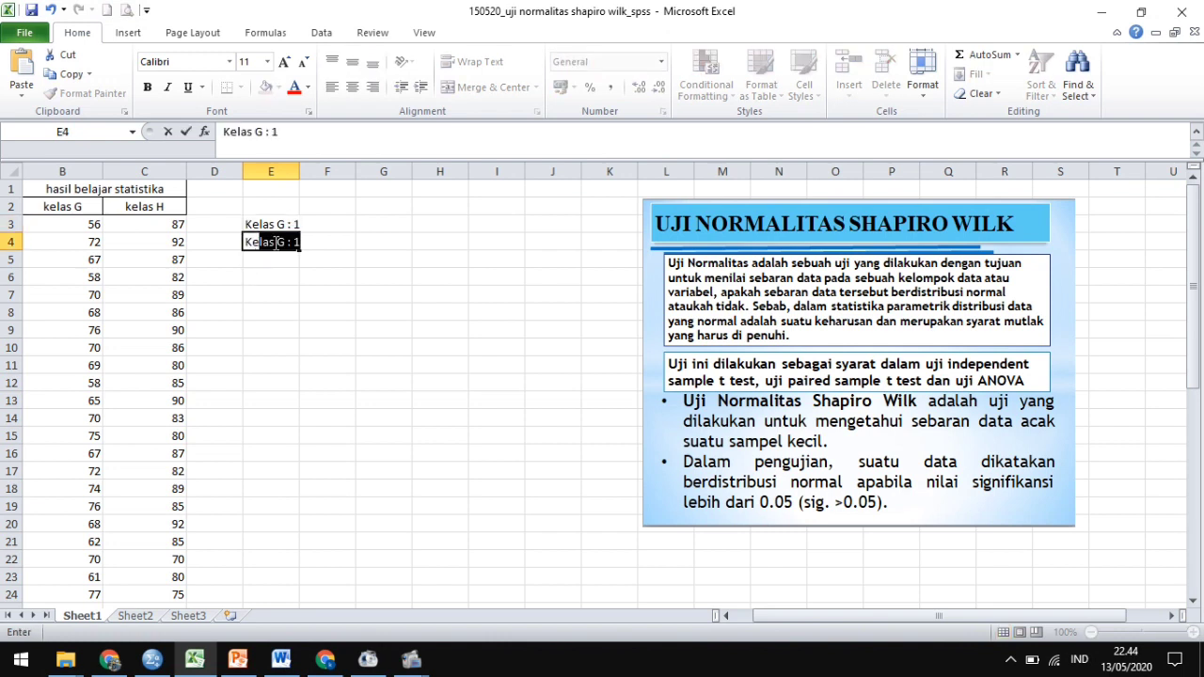
pyautogui.write('H')
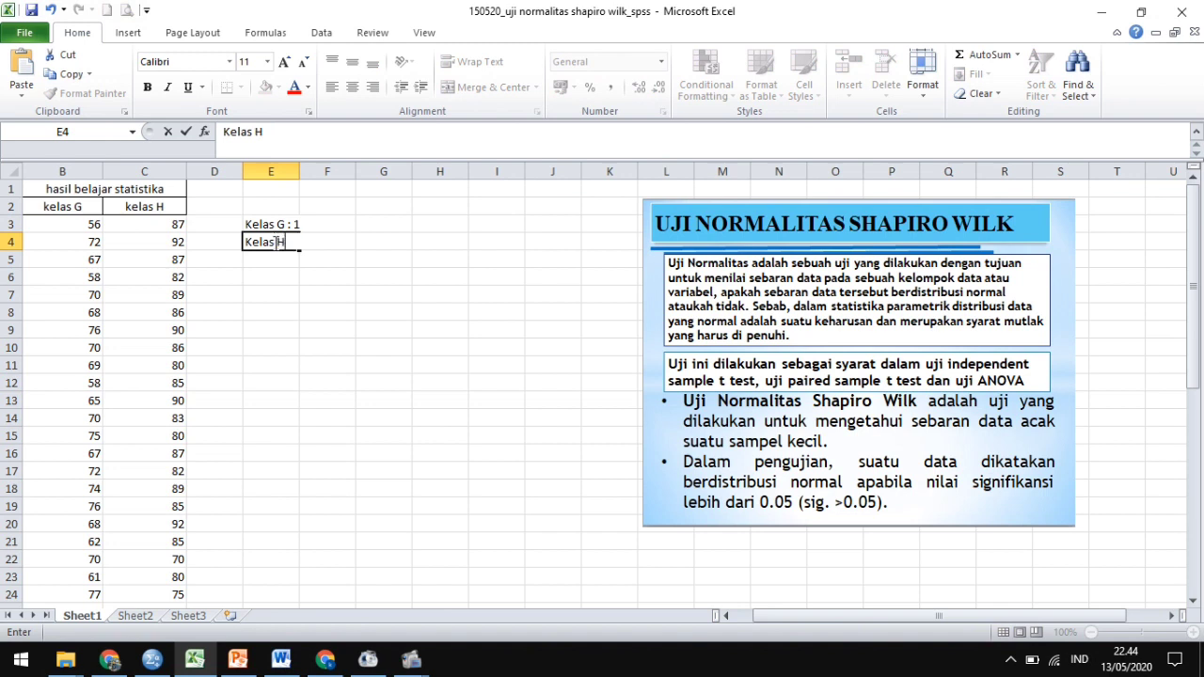
pyautogui.write(' : 2')
pyautogui.click(271, 289)
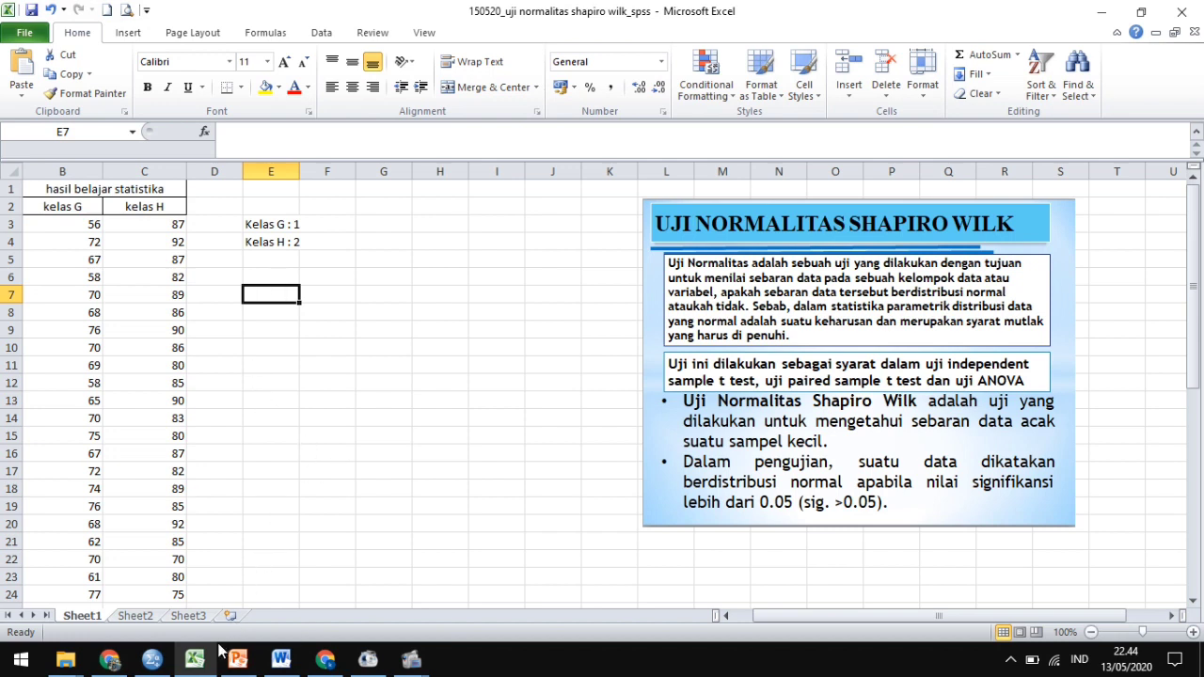
# Return to SPSS and add the value label 1 = "Kelas G" for the Kelas variable
pyautogui.moveTo(252, 666)
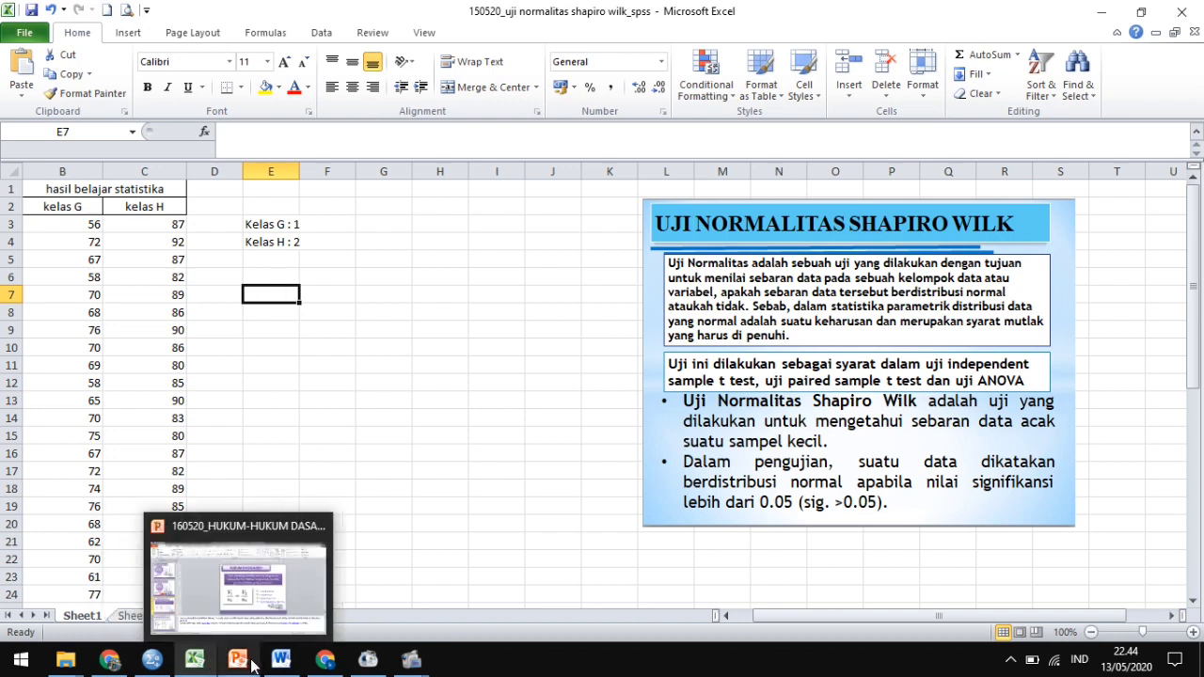
pyautogui.click(148, 662)
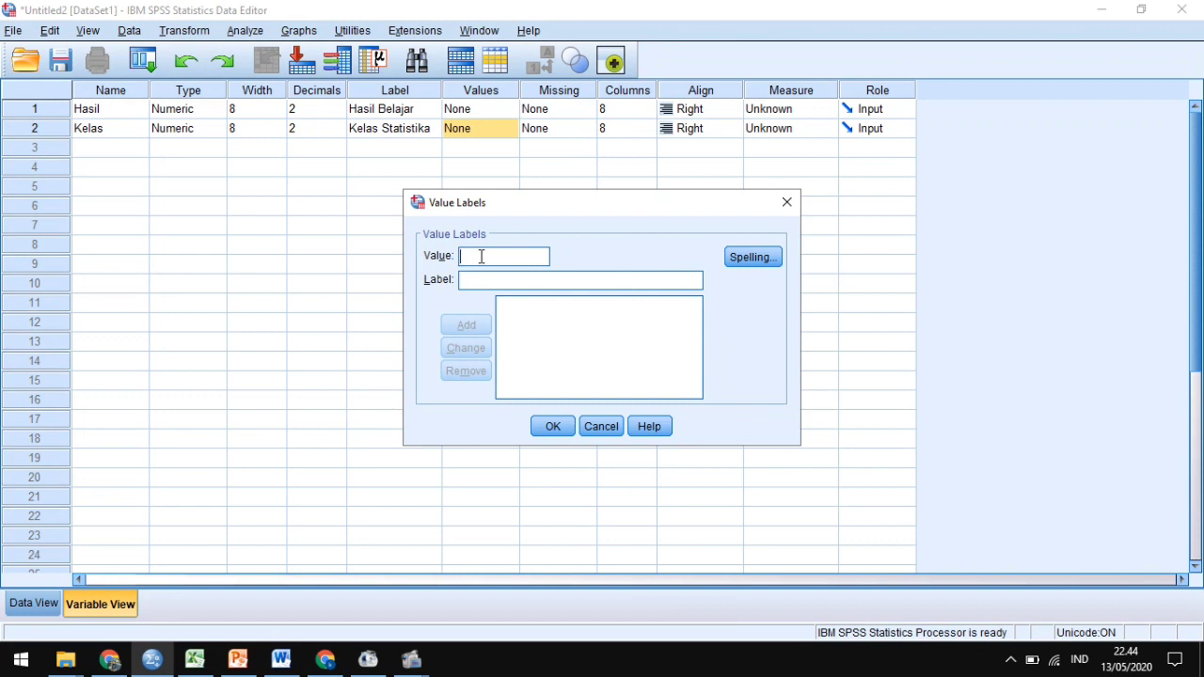
pyautogui.write('1')
pyautogui.click(486, 280)
pyautogui.write('Kel')
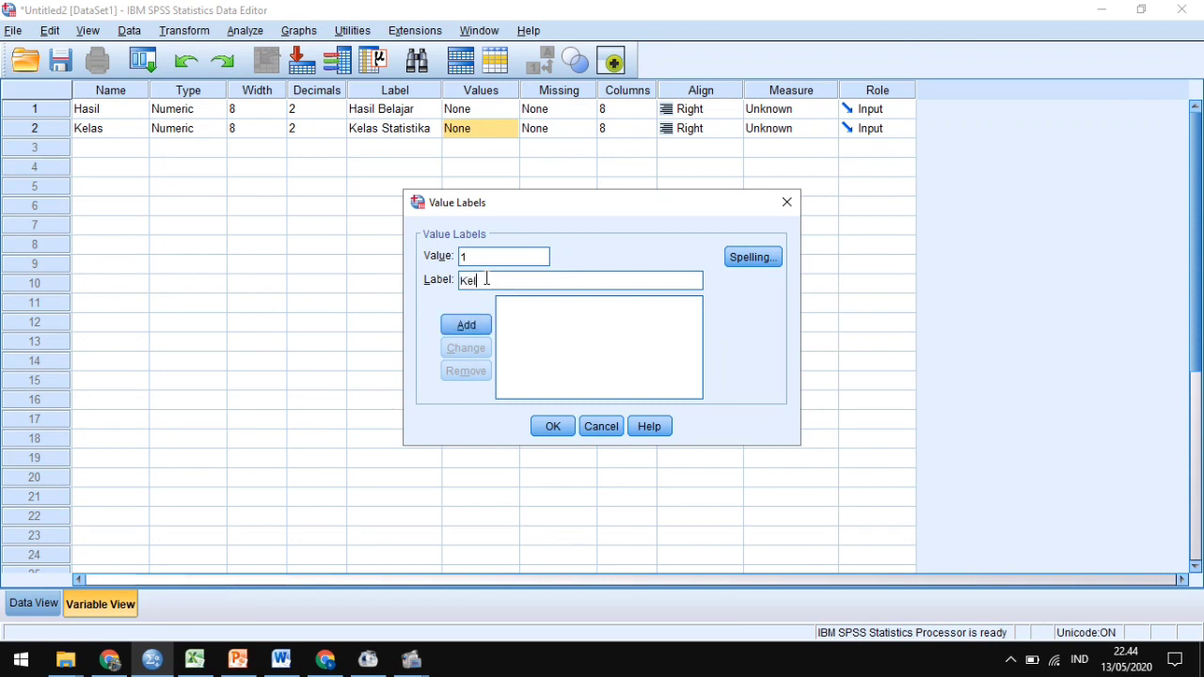
pyautogui.write('as G')
pyautogui.click(478, 330)
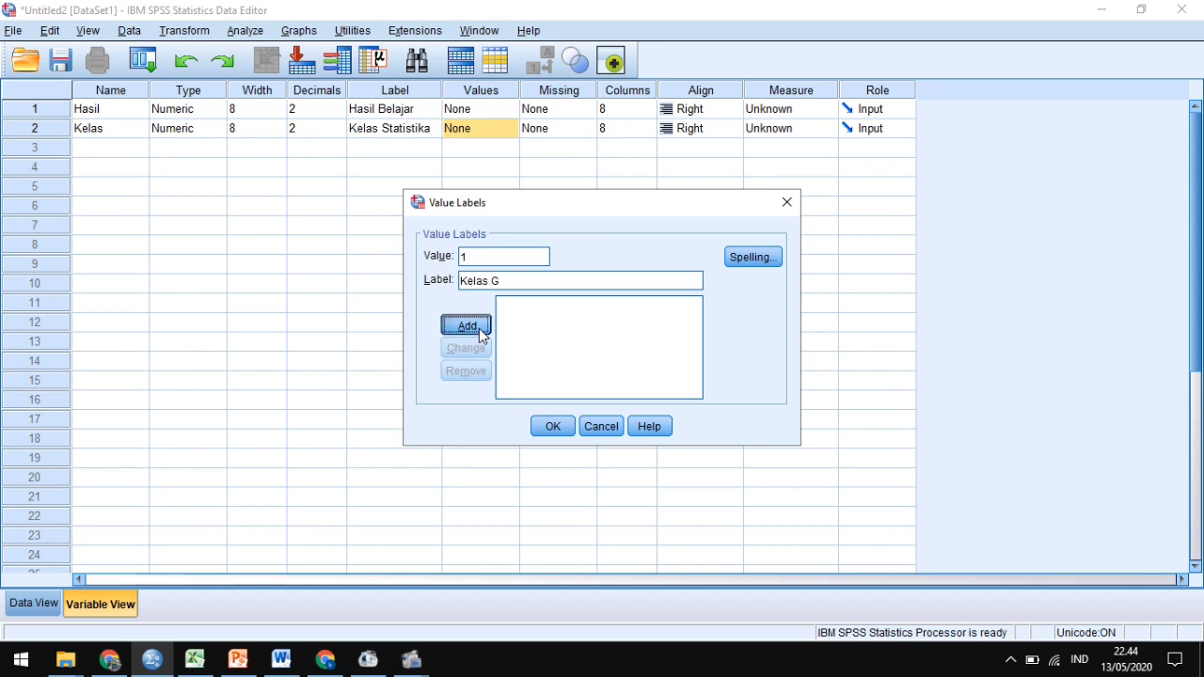
# Add the value label 2 = "Kelas H" and apply the value labels to the Kelas variable
pyautogui.click(503, 252)
pyautogui.write('2')
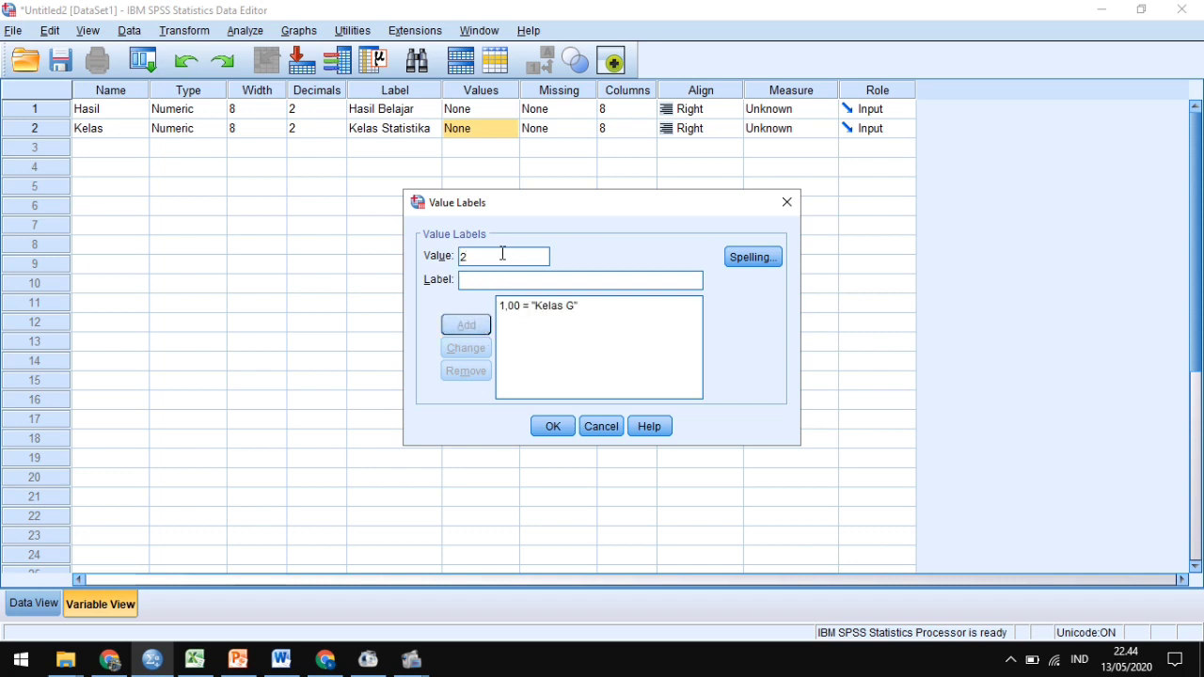
pyautogui.click(486, 278)
pyautogui.write('Kelas')
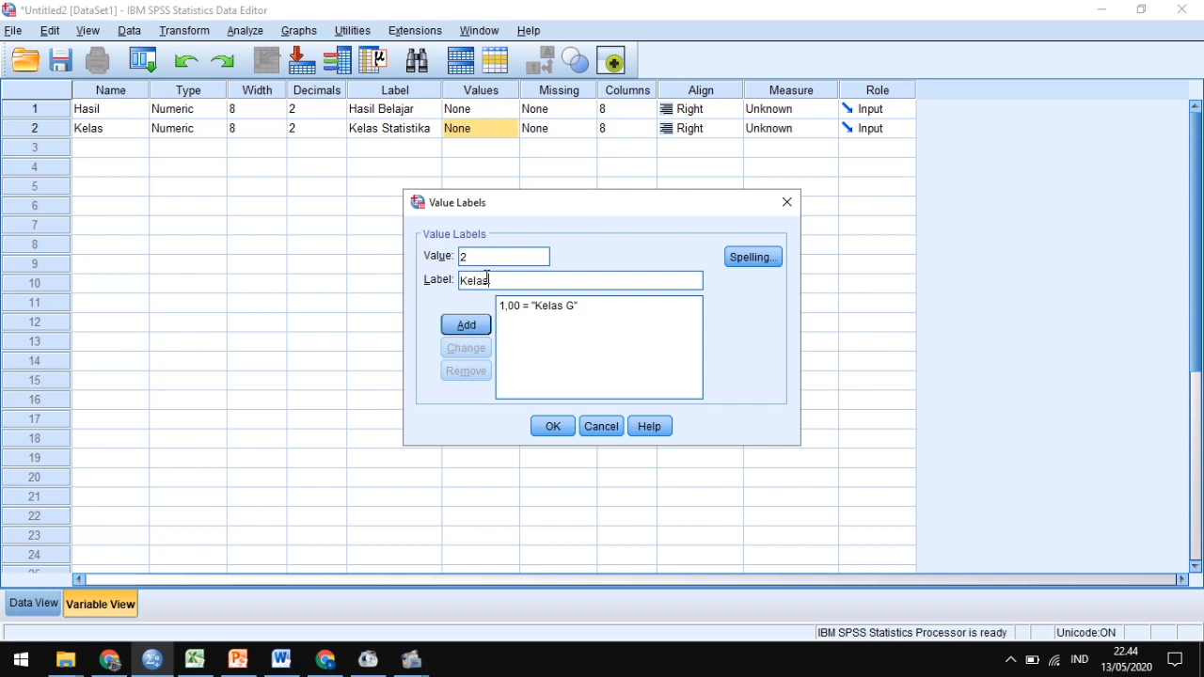
pyautogui.write(' H')
pyautogui.click(465, 326)
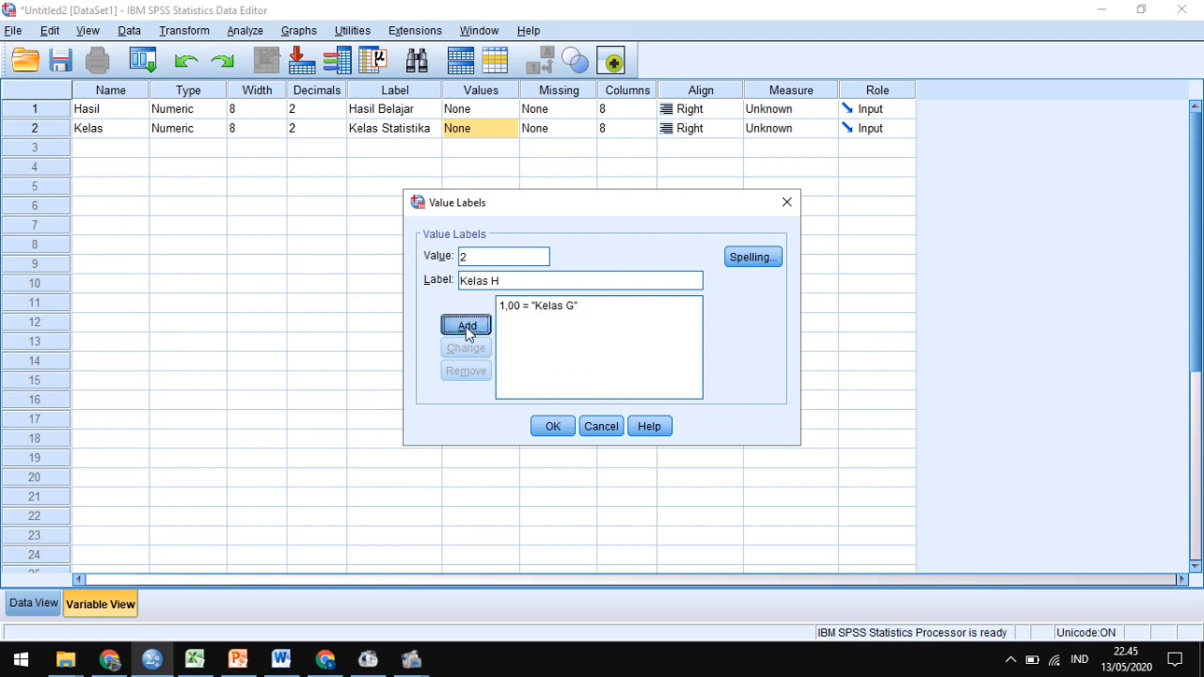
pyautogui.click(553, 427)
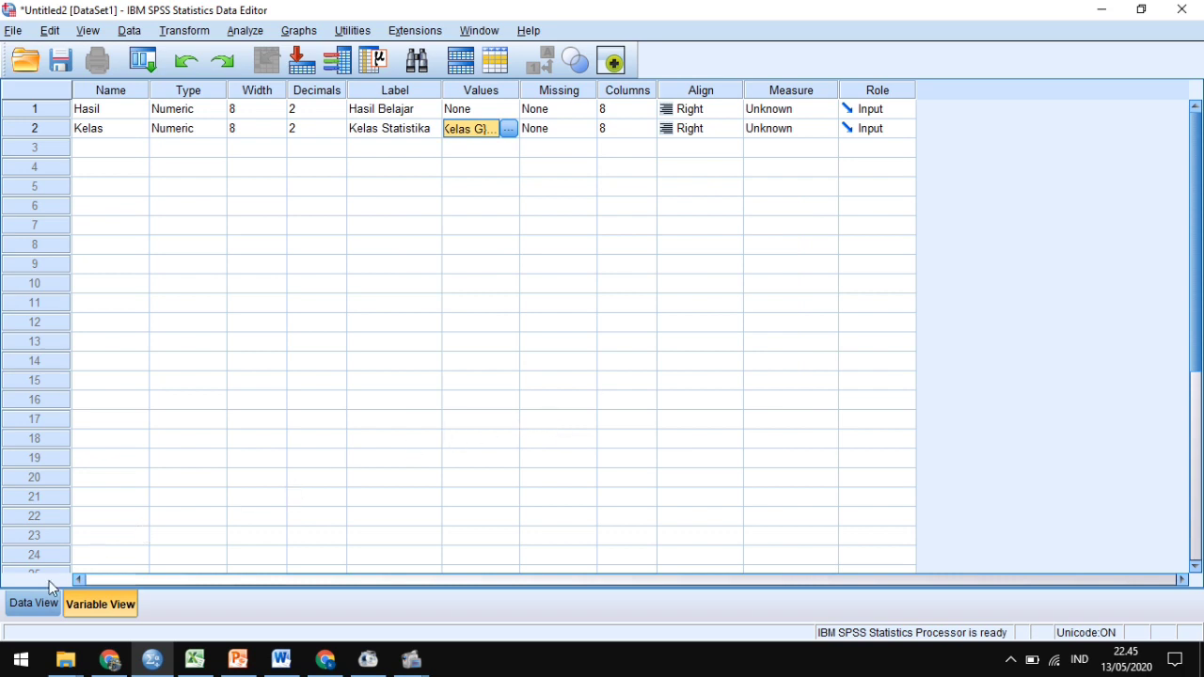
# Show the data grid in SPSS, then switch to the Excel workbook and copy the kelas G scores in B3:B32
pyautogui.click(43, 605)
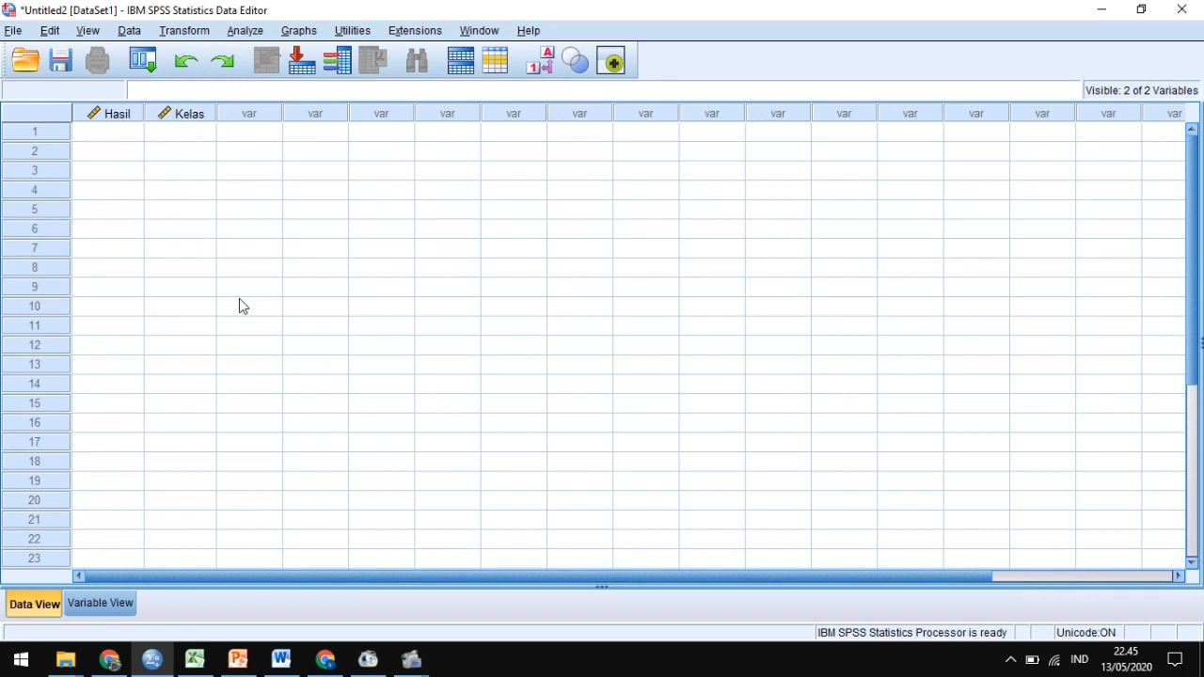
pyautogui.click(195, 662)
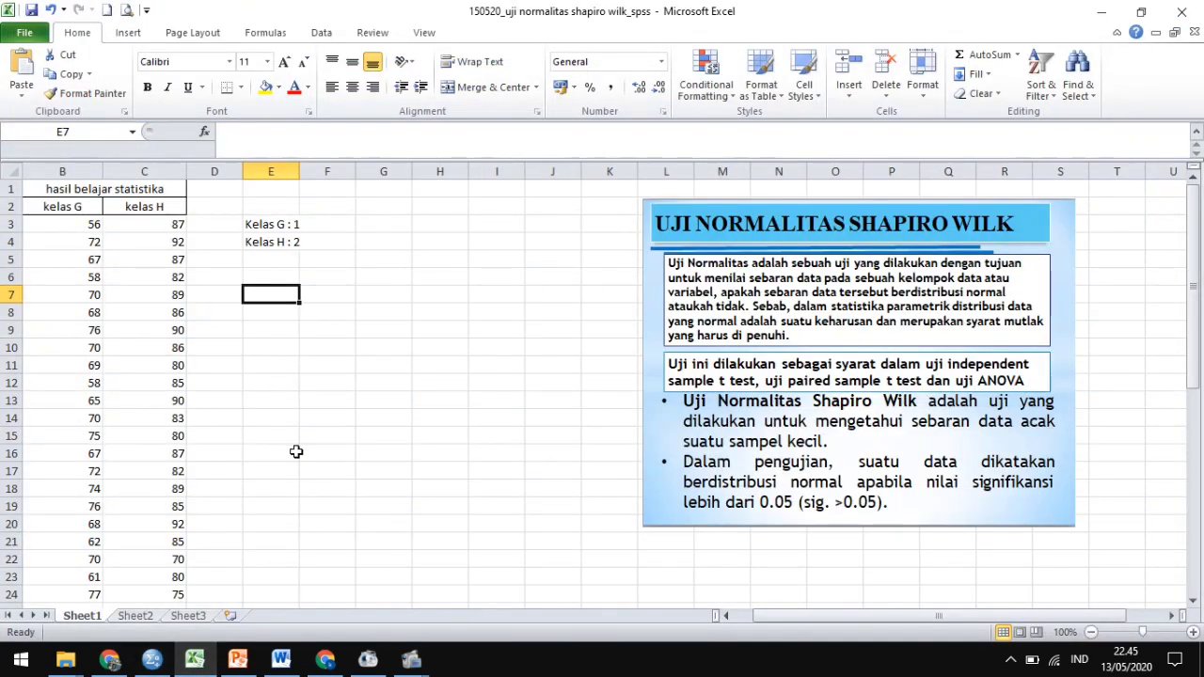
pyautogui.click(292, 453)
pyautogui.click(88, 221)
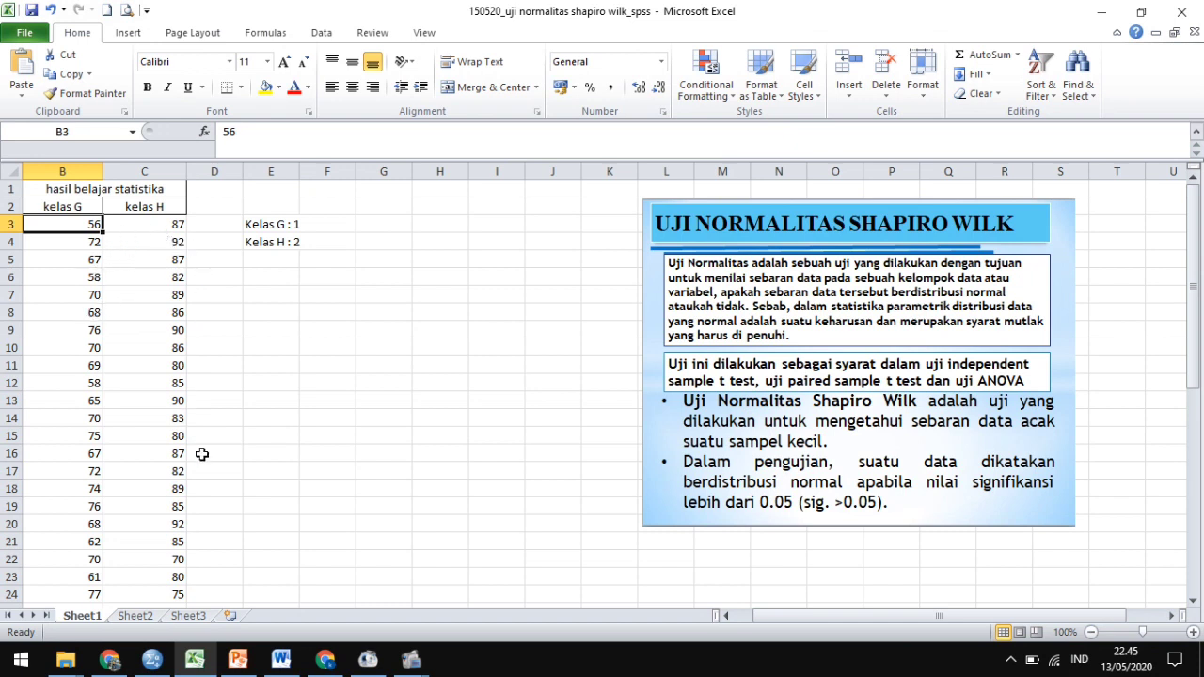
pyautogui.moveTo(1196, 284); pyautogui.dragTo(1200, 245)
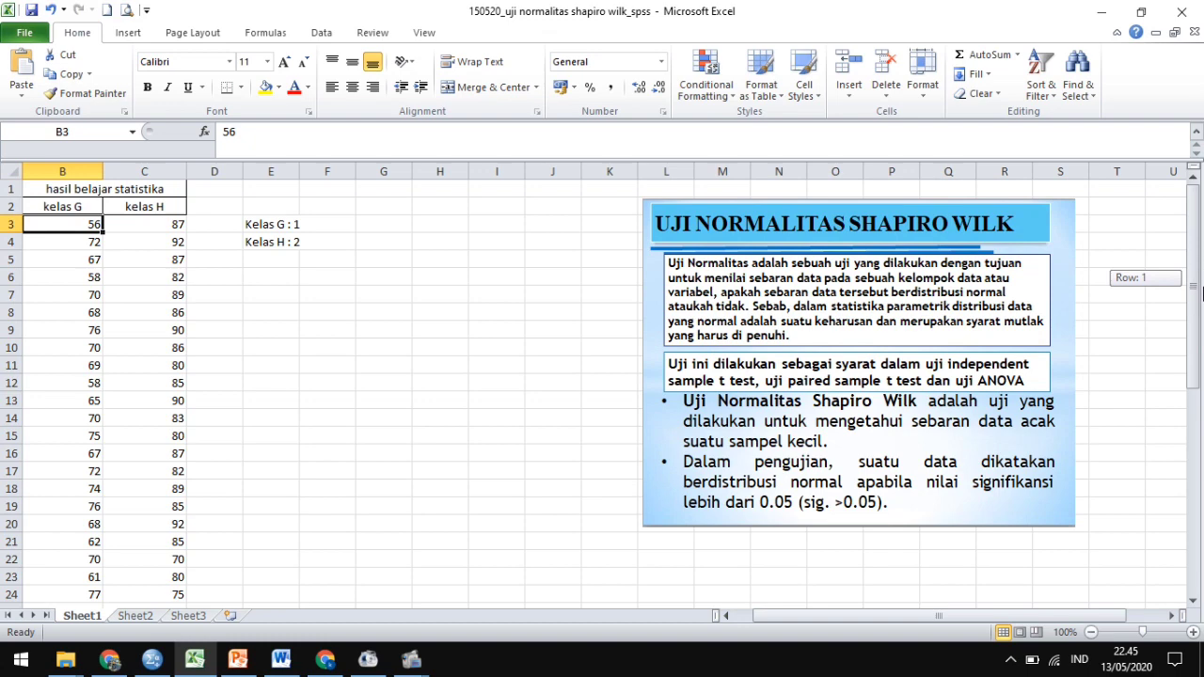
pyautogui.moveTo(1200, 293); pyautogui.dragTo(1199, 367)
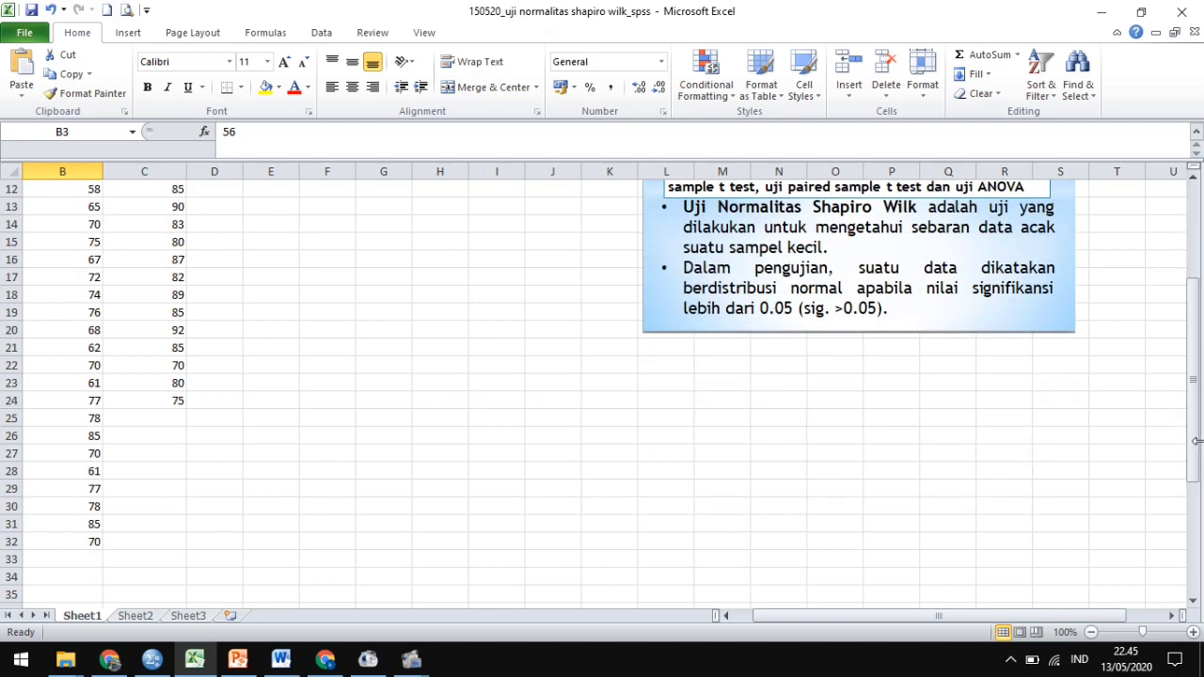
pyautogui.moveTo(1196, 440); pyautogui.dragTo(1199, 297)
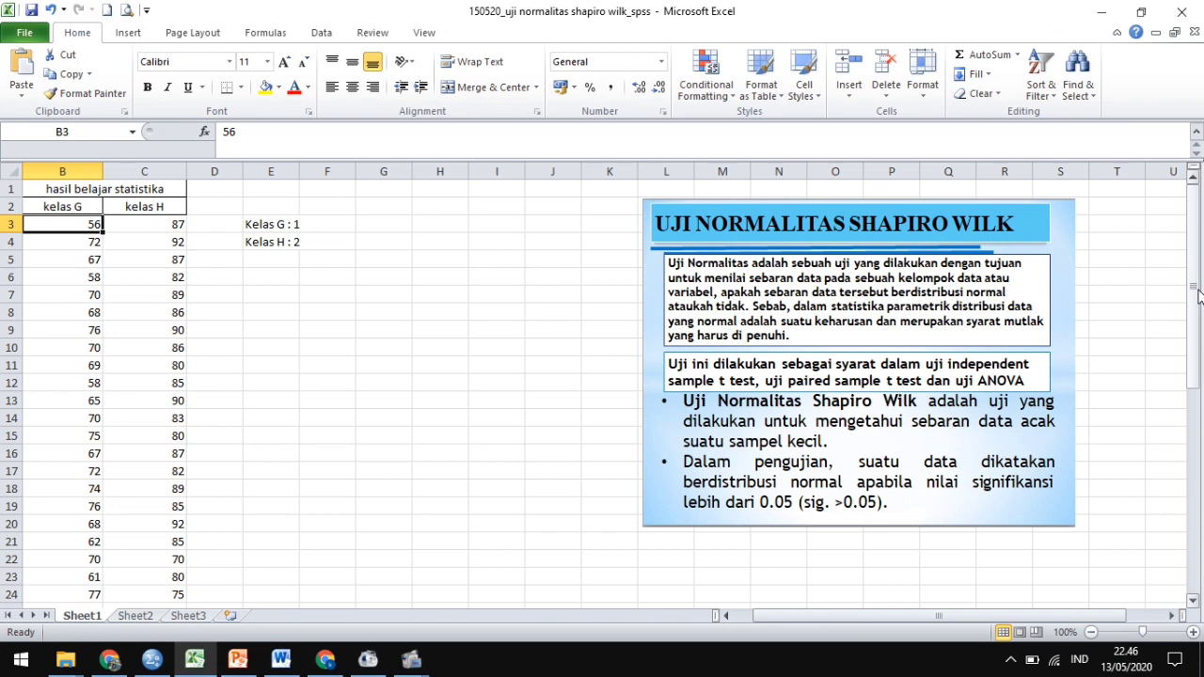
pyautogui.hotkey('ctrl', 'shift', 'Down')
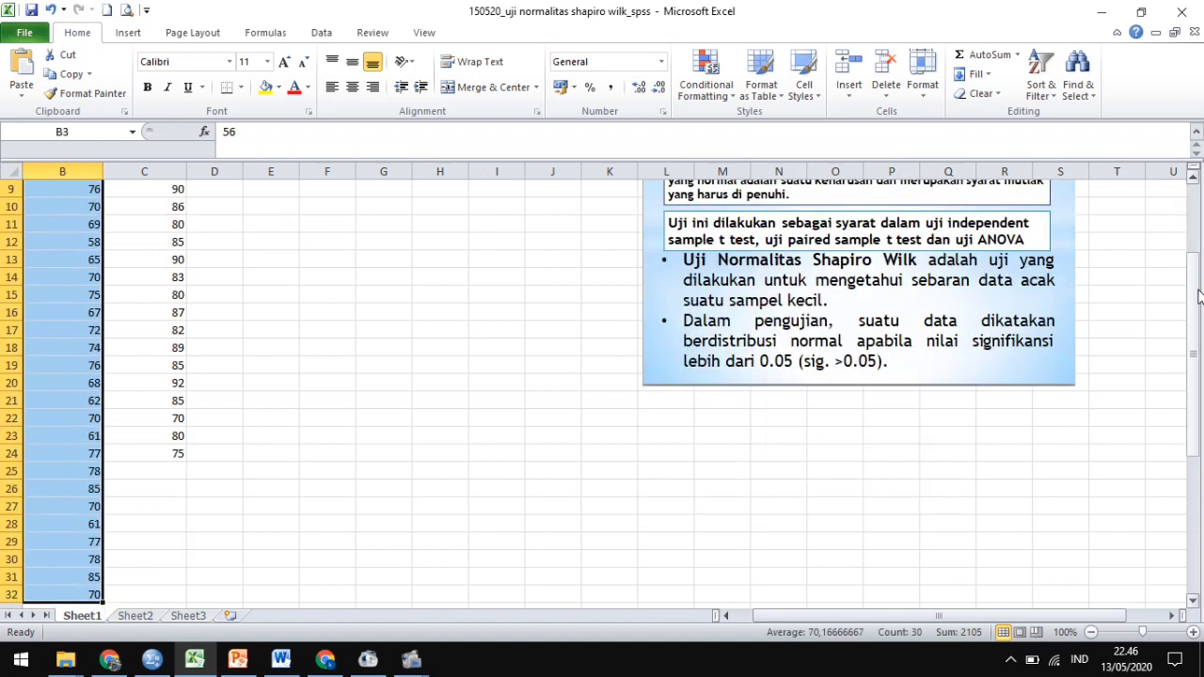
pyautogui.hotkey('ctrl', 'c')
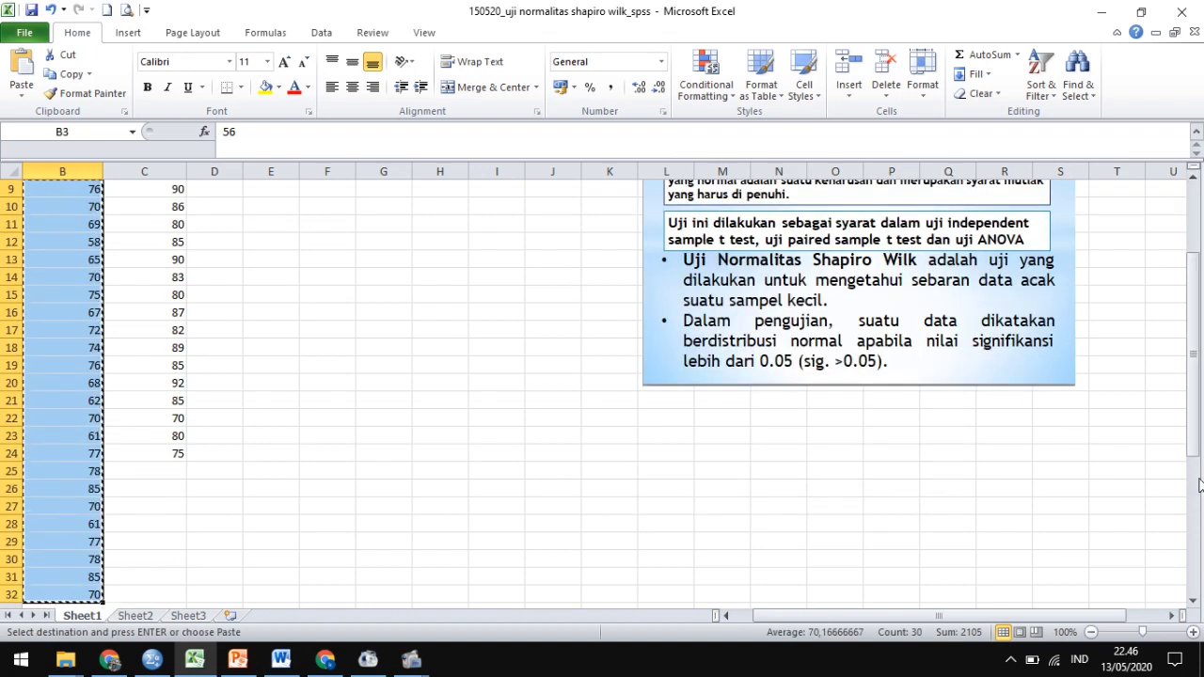
# Return to SPSS and paste the copied class G scores into the Hasil column starting at row 1
pyautogui.click(152, 659)
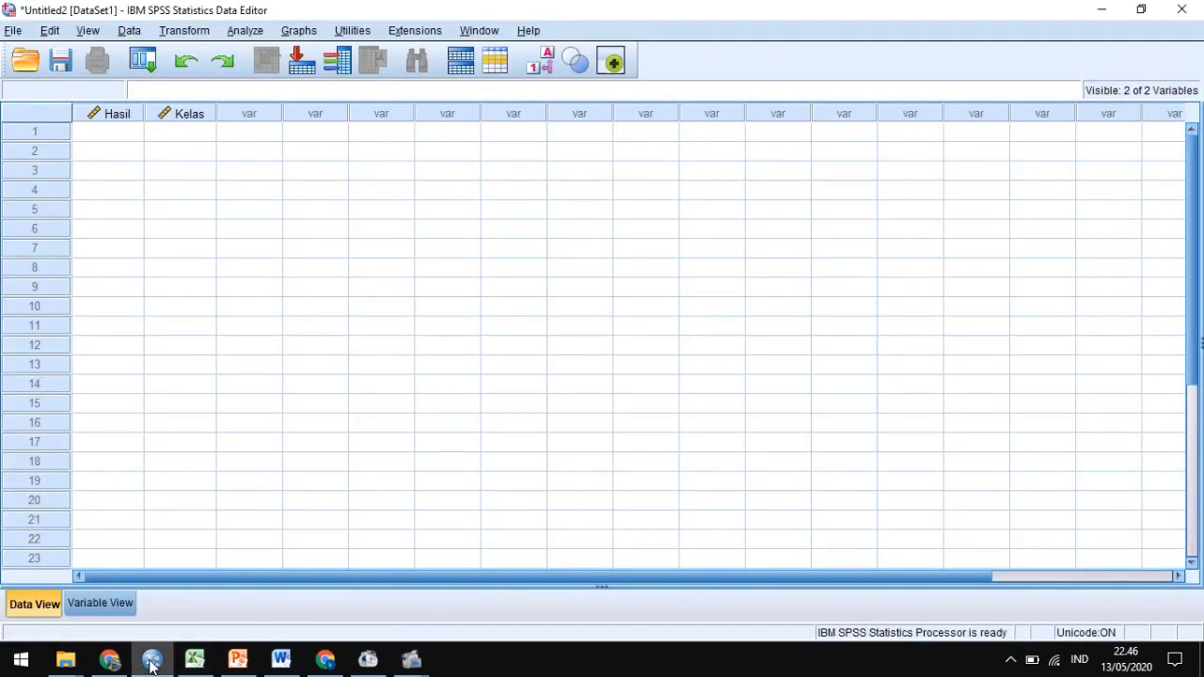
pyautogui.click(113, 133)
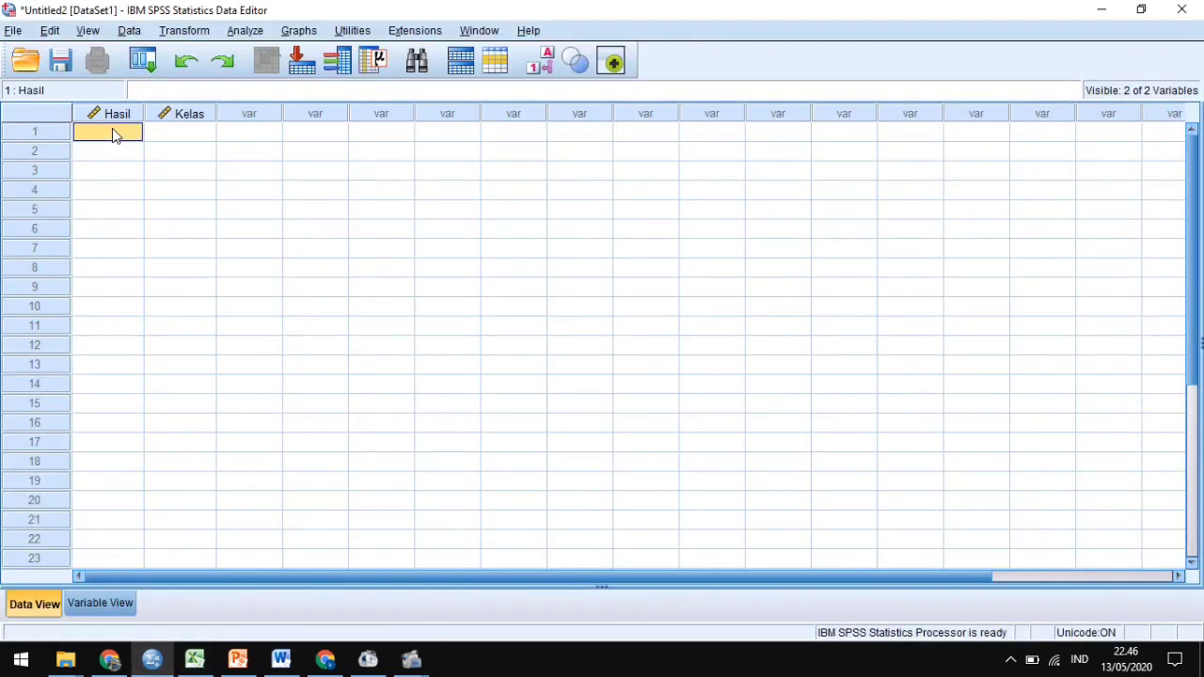
pyautogui.hotkey('ctrl', 'v')
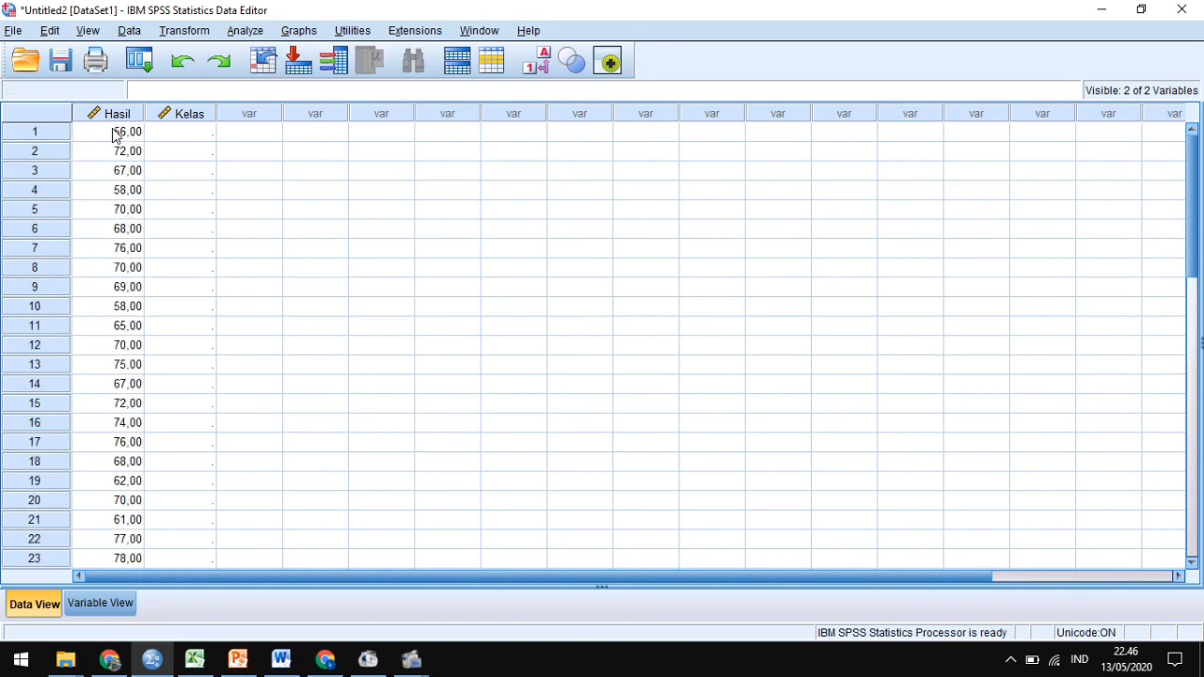
# Enter class code 1 in the first Kelas cell and copy it down through row 30
pyautogui.click(183, 139)
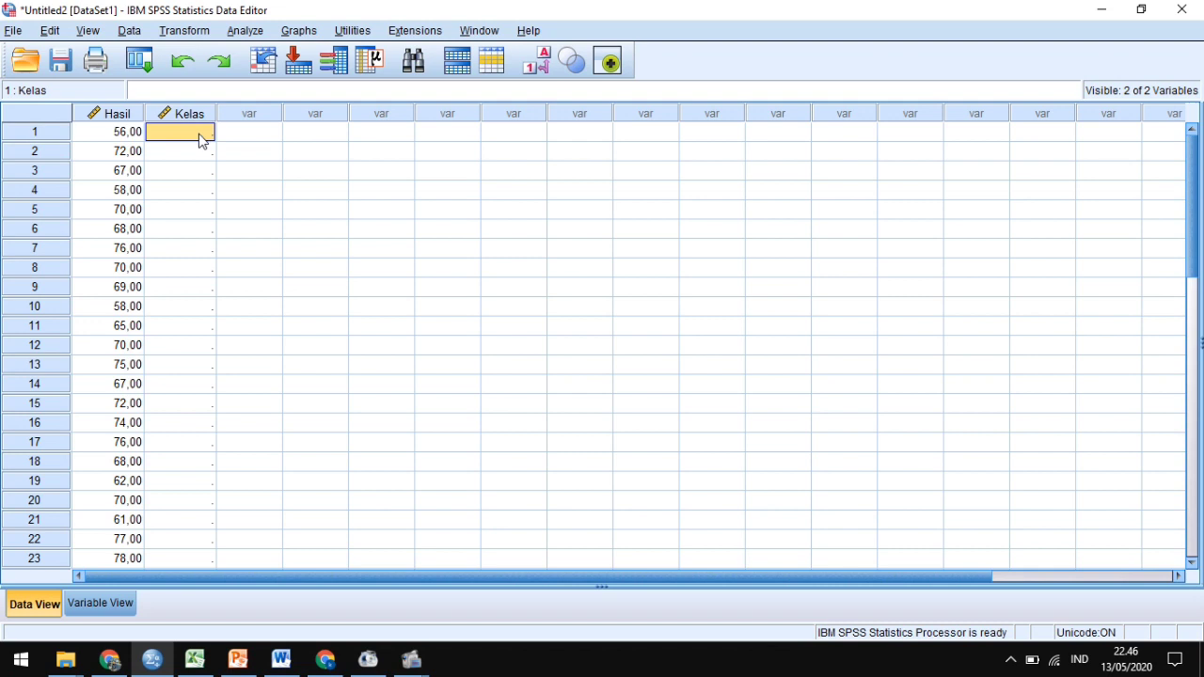
pyautogui.write('1')
pyautogui.click(191, 170)
pyautogui.click(208, 134)
pyautogui.click(186, 160)
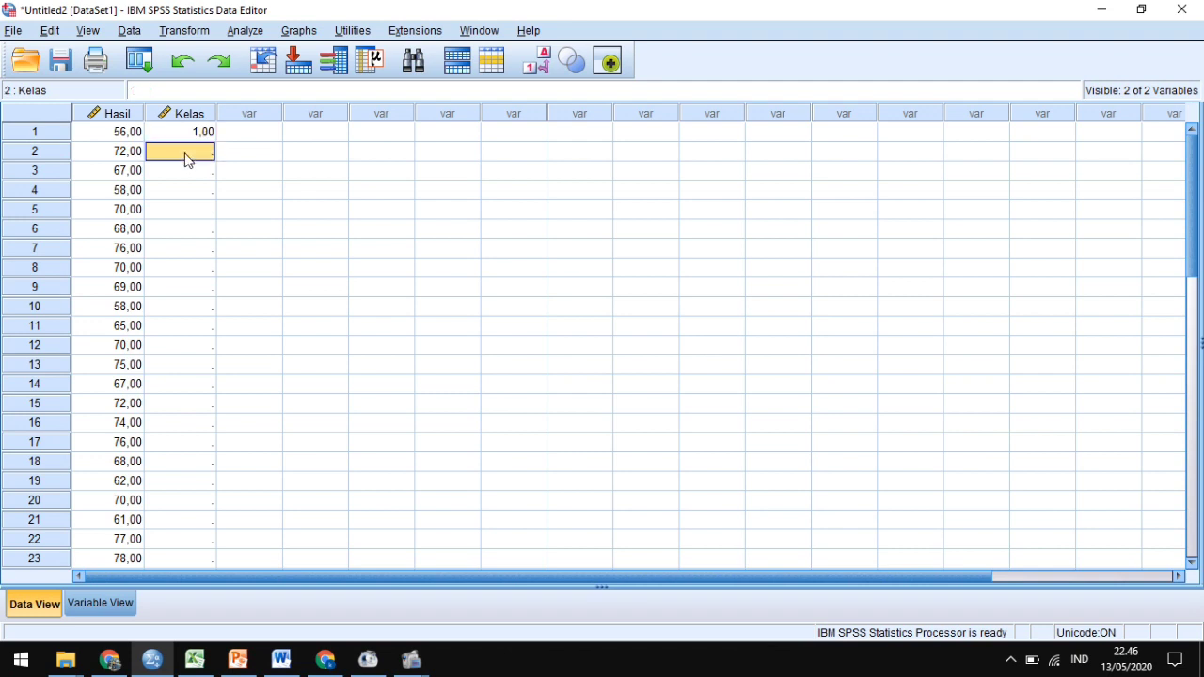
pyautogui.hotkey('ctrl', 'shift', 'Down')
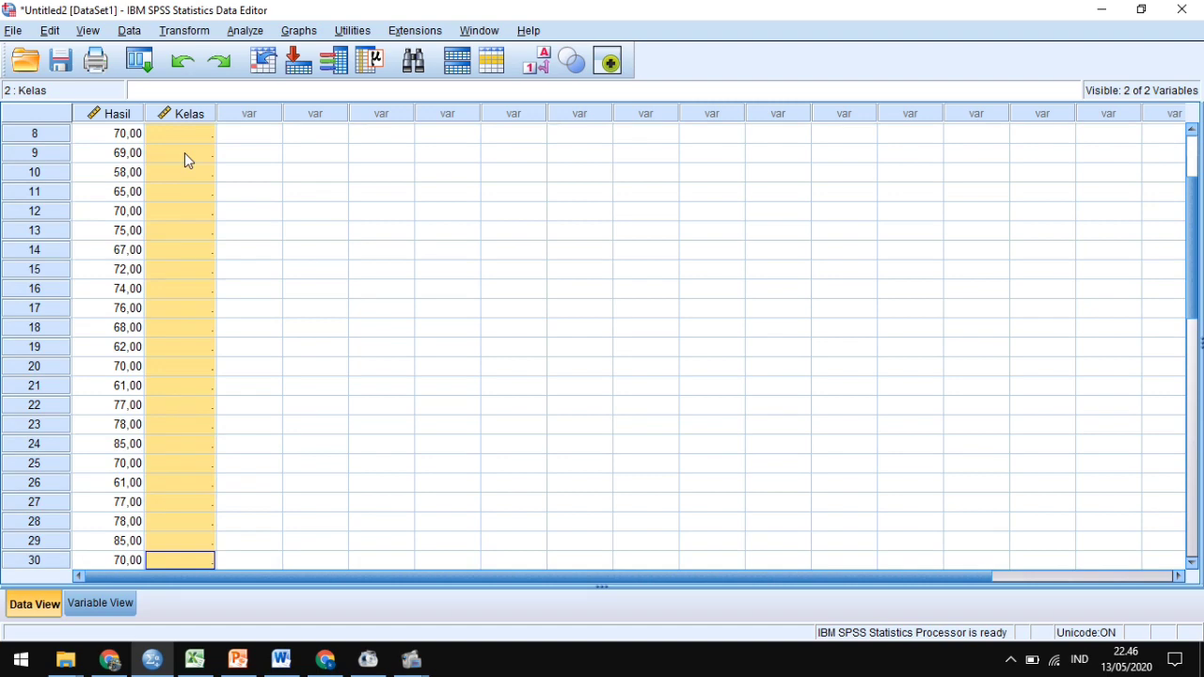
pyautogui.hotkey('ctrl', 'v')
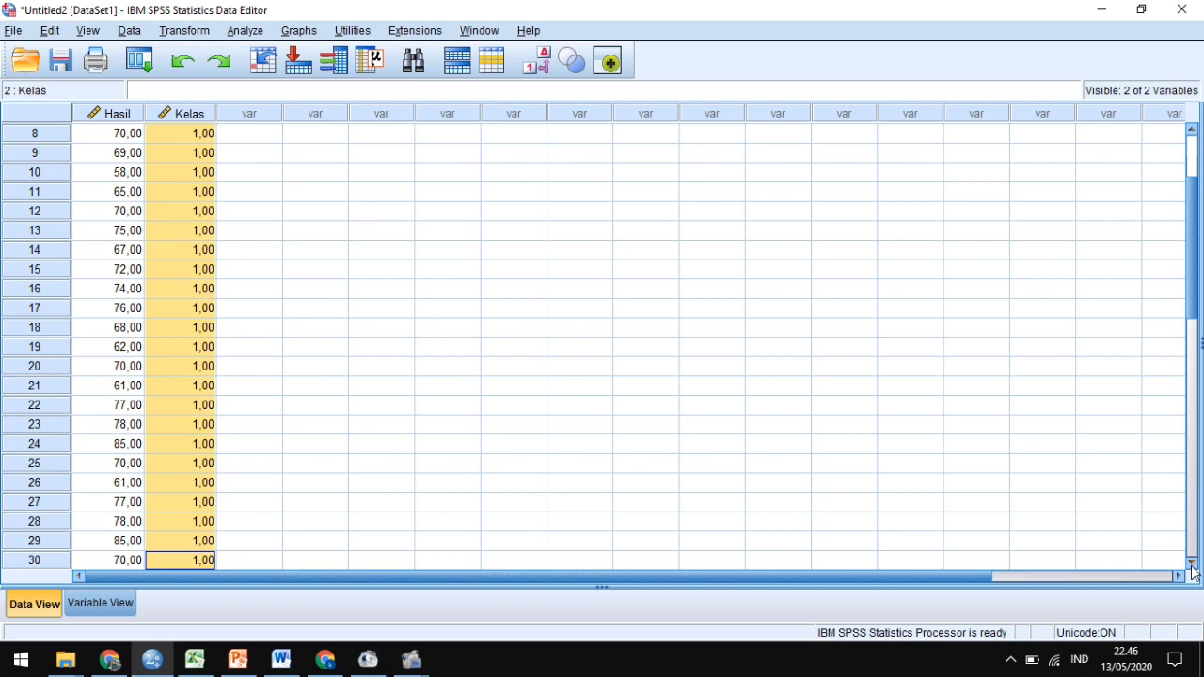
# Copy the kelas H scores in C3:C24 from the Excel workbook and paste them into the SPSS Hasil column starting at row 31
pyautogui.scroll(-5, 1190, 568)
pyautogui.scroll(-4, 1192, 568)
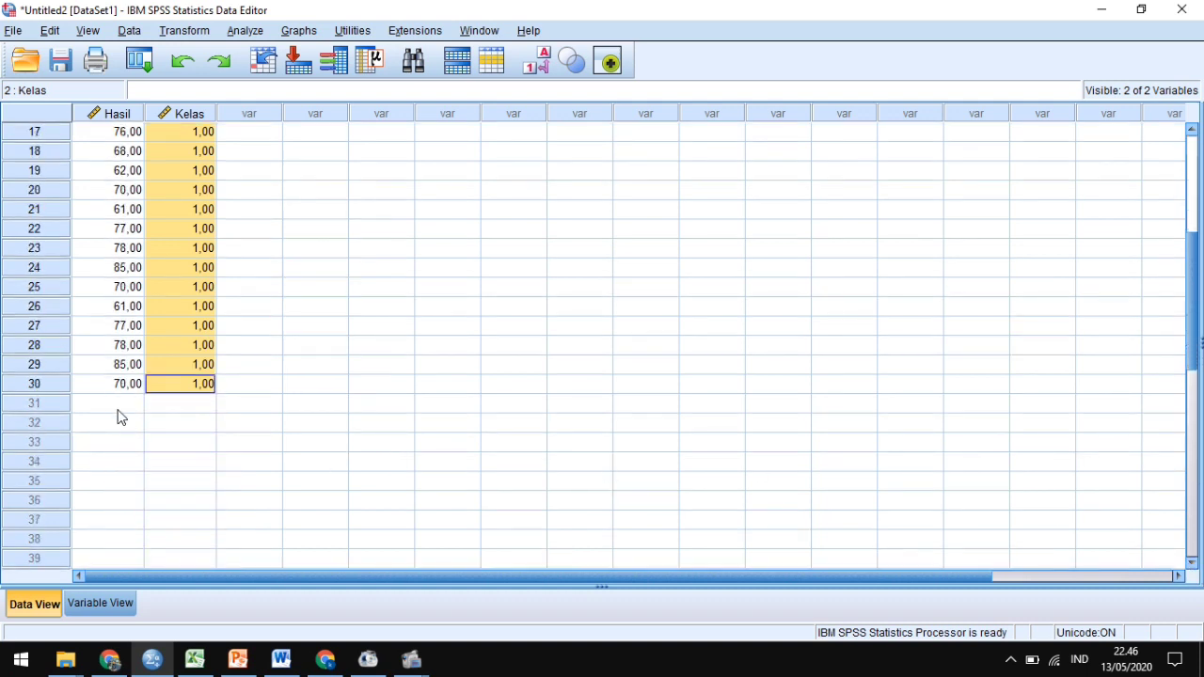
pyautogui.click(120, 406)
pyautogui.moveTo(205, 661)
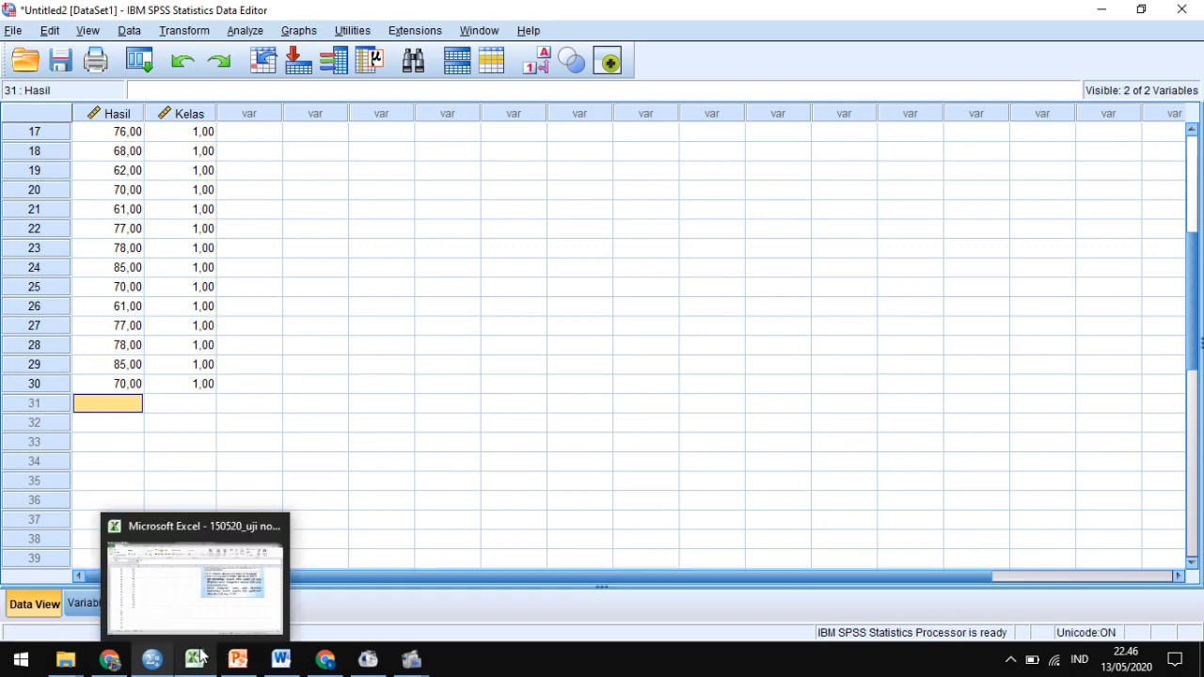
pyautogui.click(208, 601)
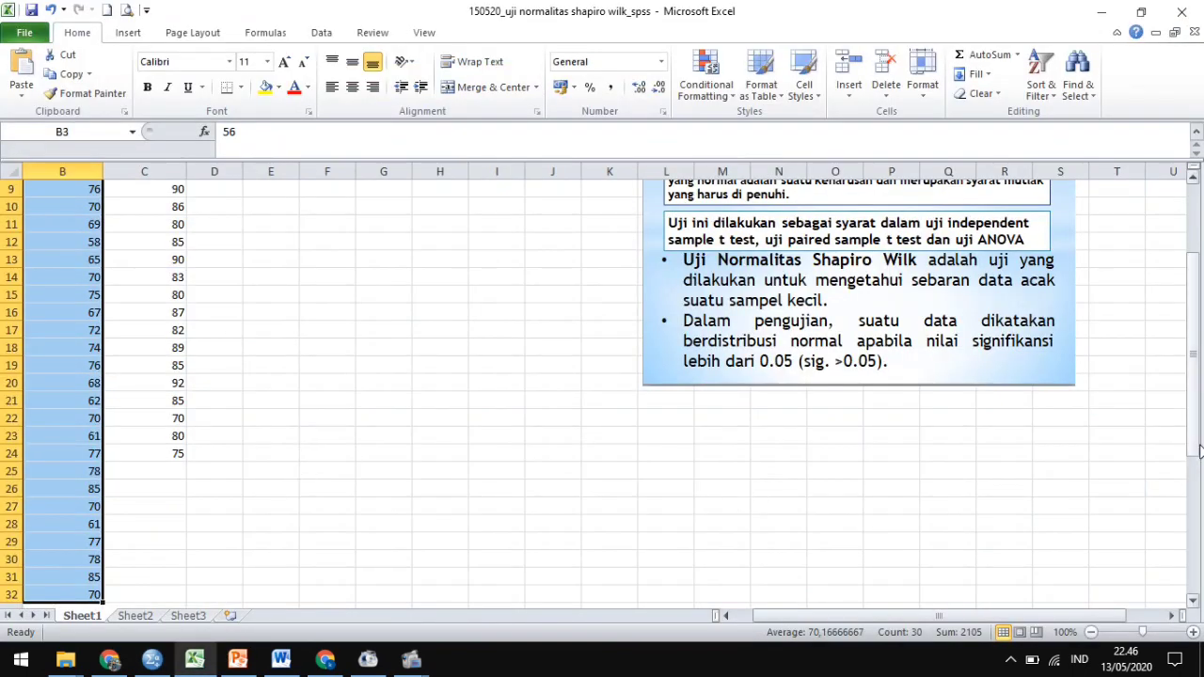
pyautogui.moveTo(1197, 432); pyautogui.dragTo(1197, 423)
pyautogui.click(169, 229)
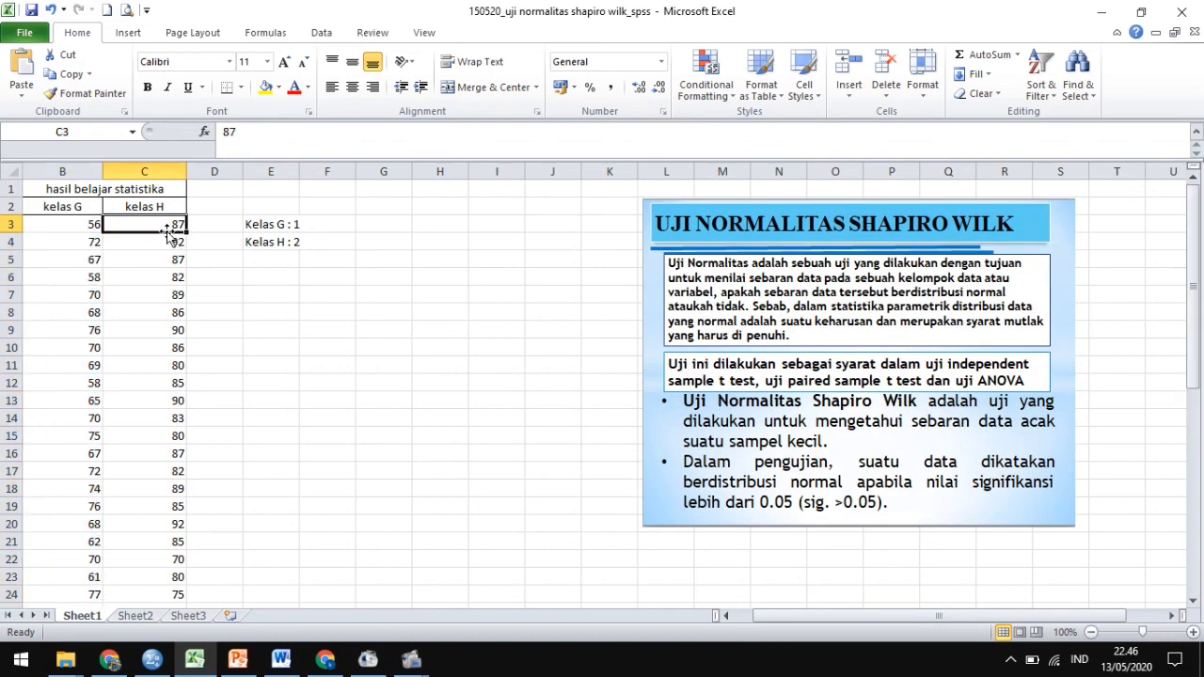
pyautogui.hotkey('ctrl', 'shift', 'Down')
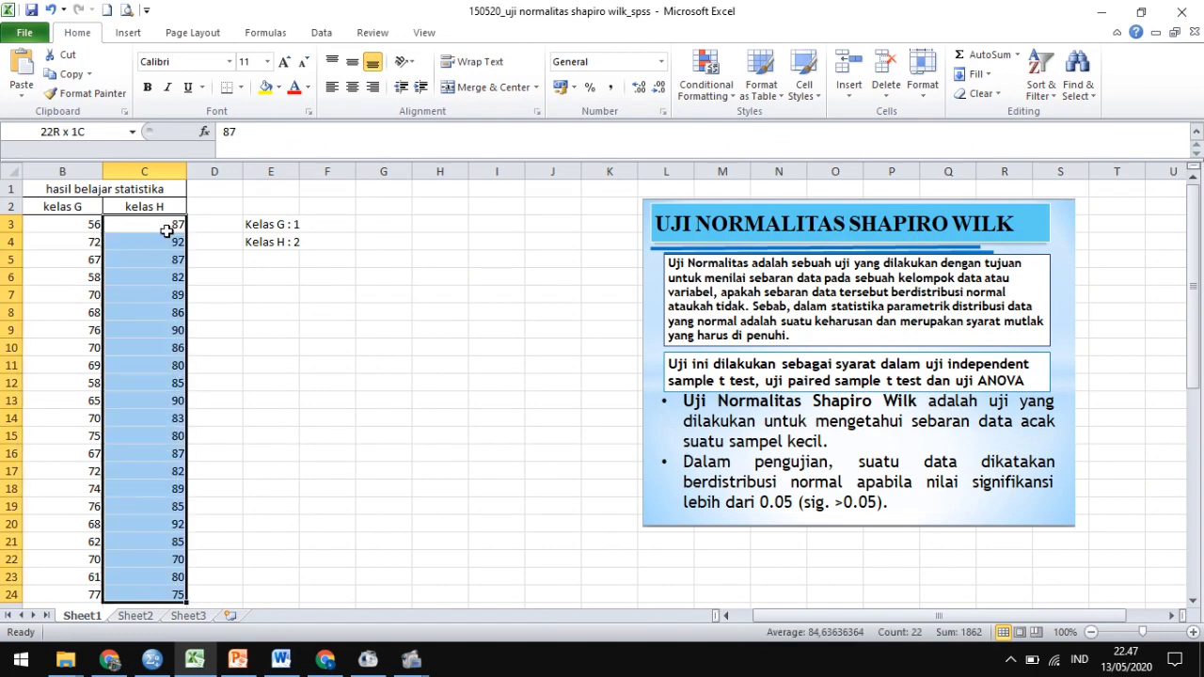
pyautogui.hotkey('ctrl', 'c')
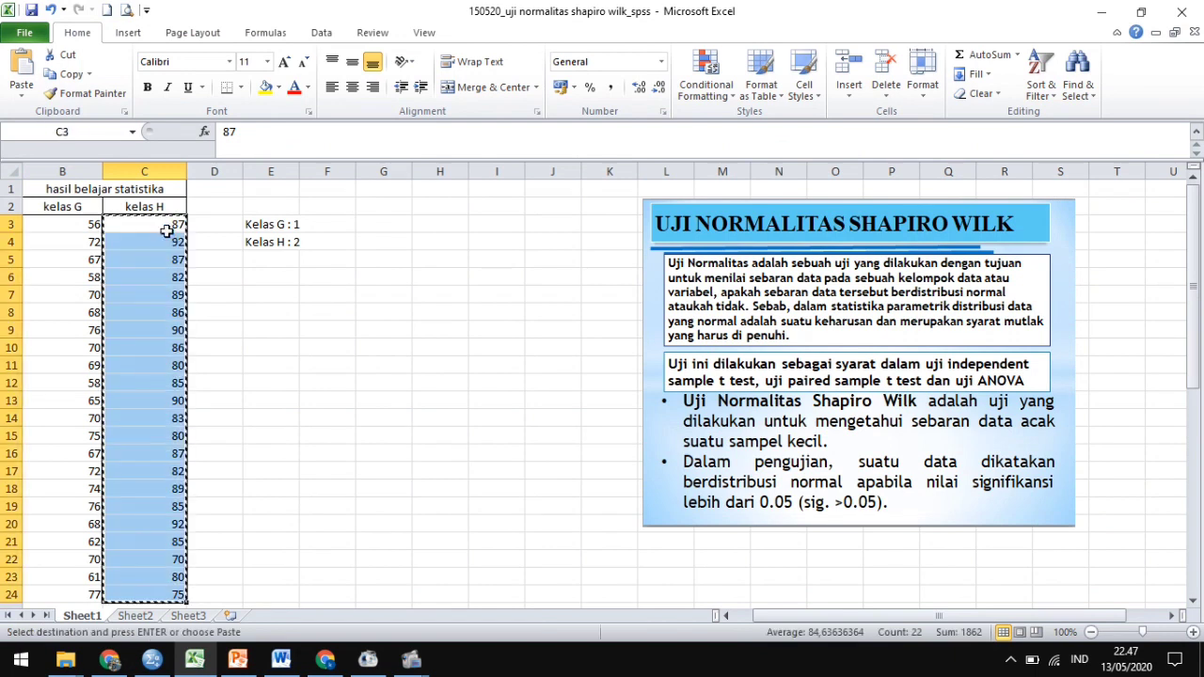
pyautogui.click(151, 661)
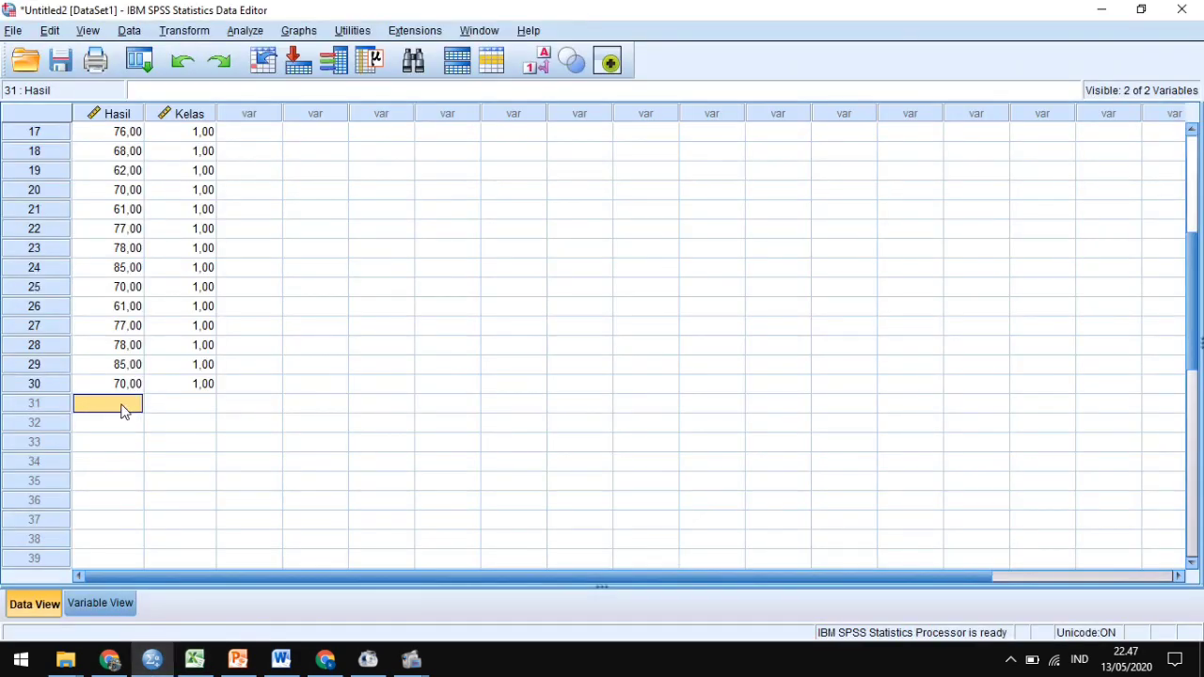
pyautogui.hotkey('ctrl', 'v')
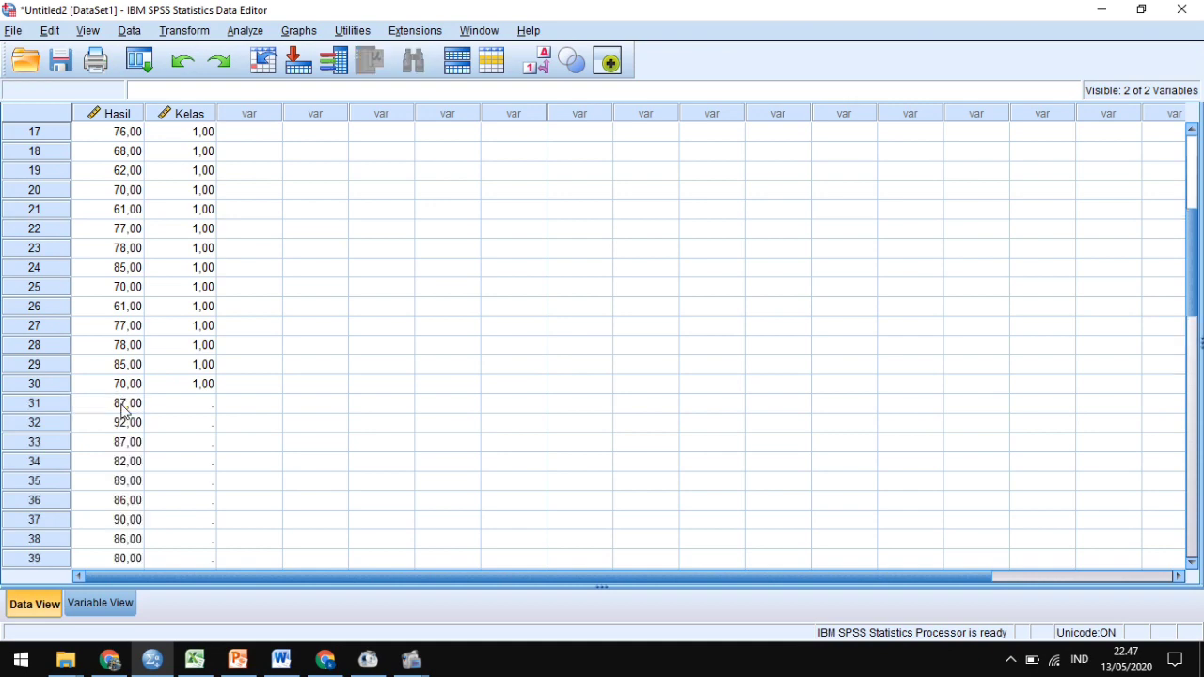
# Enter class code 2 in the Kelas column at row 31 and copy it down through row 52
pyautogui.click(185, 409)
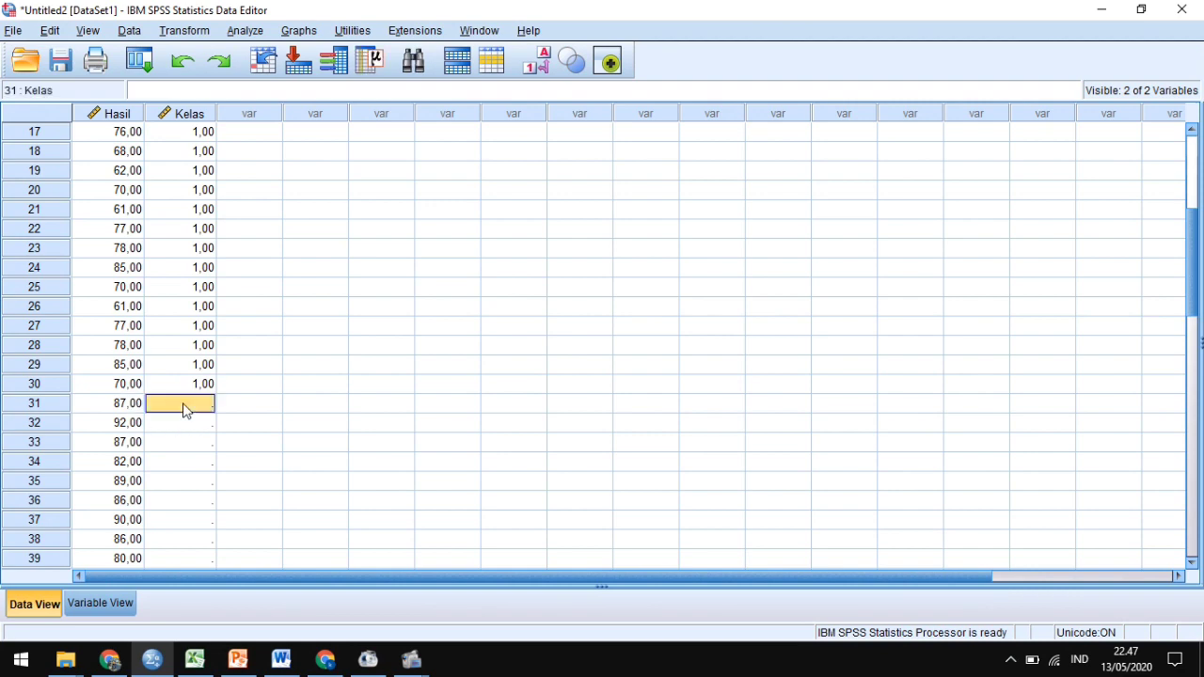
pyautogui.write('2')
pyautogui.click(187, 430)
pyautogui.click(195, 408)
pyautogui.click(199, 428)
pyautogui.hotkey('ctrl', 'shift', 'Down')
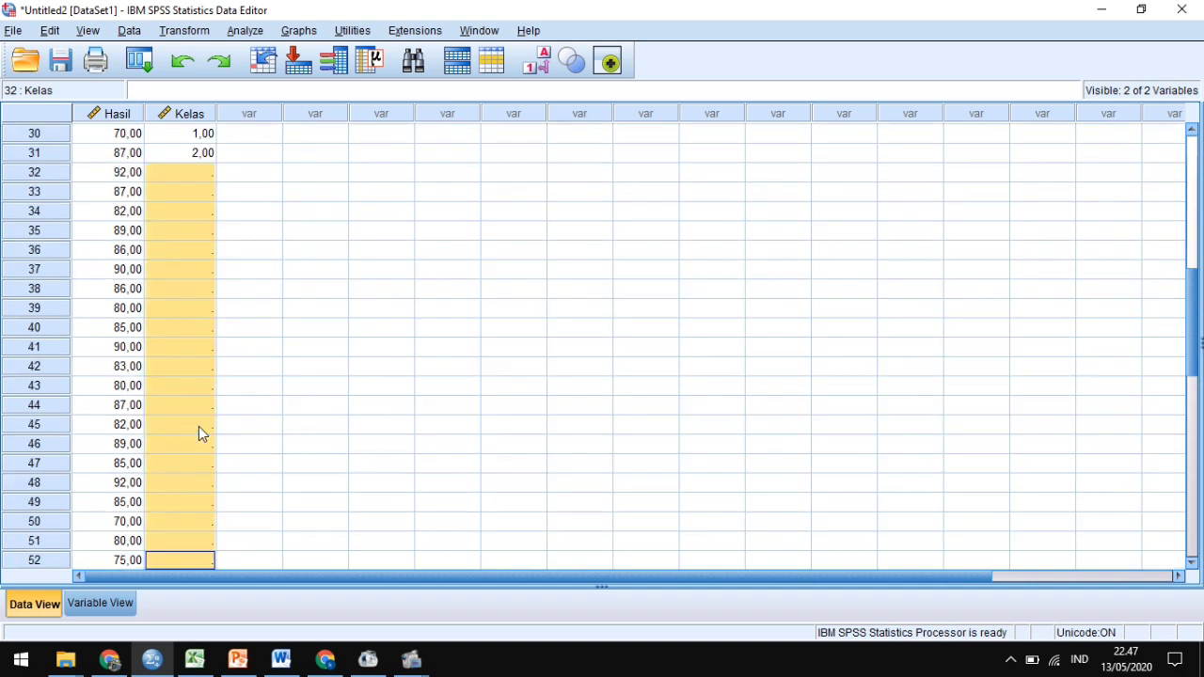
pyautogui.hotkey('ctrl', 'v')
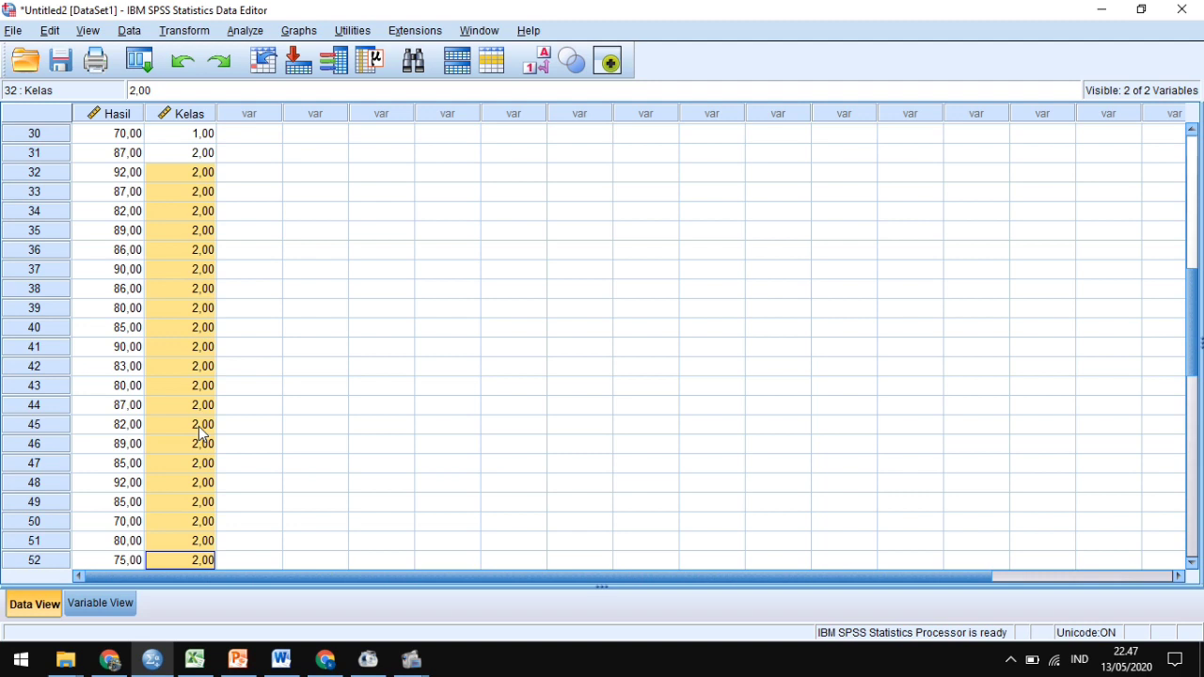
pyautogui.click(92, 391)
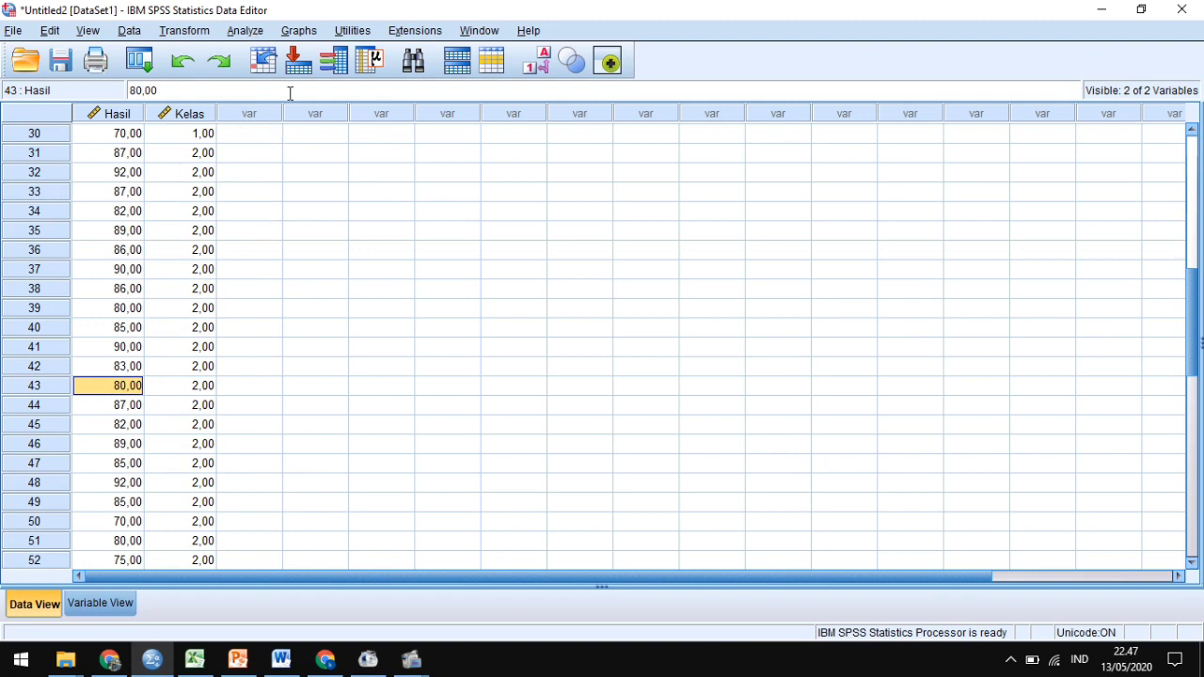
# Start an Explore analysis with Hasil Belajar as the dependent variable and Kelas Statistika as the factor
pyautogui.click(251, 36)
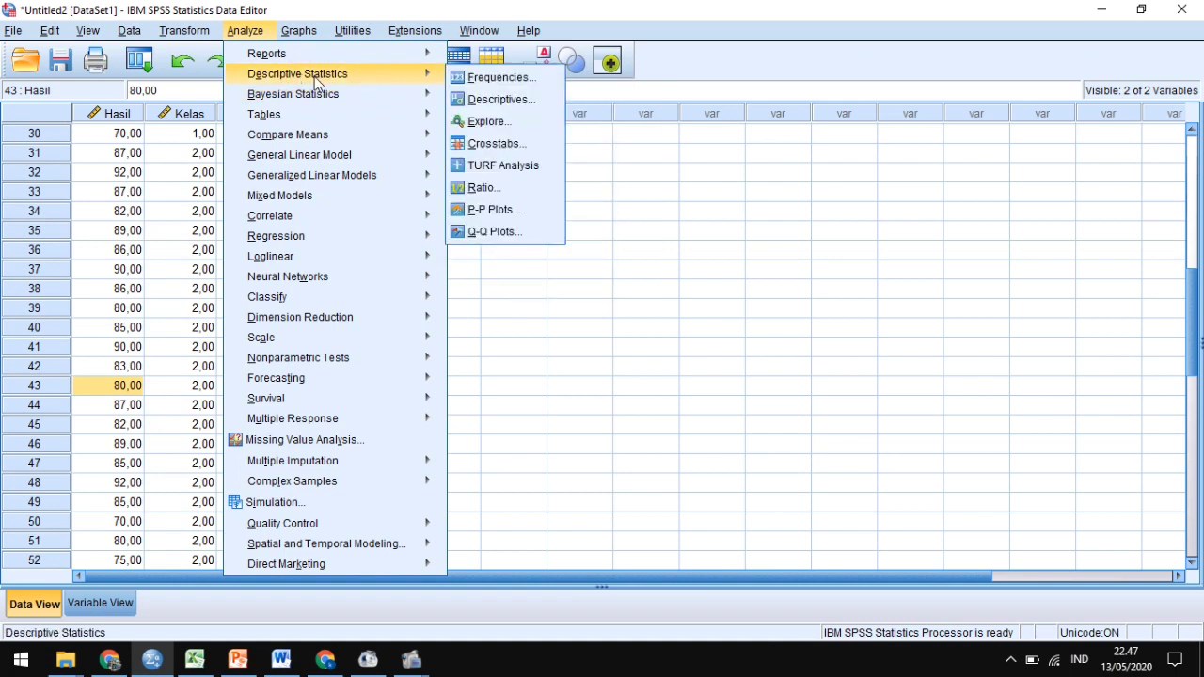
pyautogui.moveTo(348, 74)
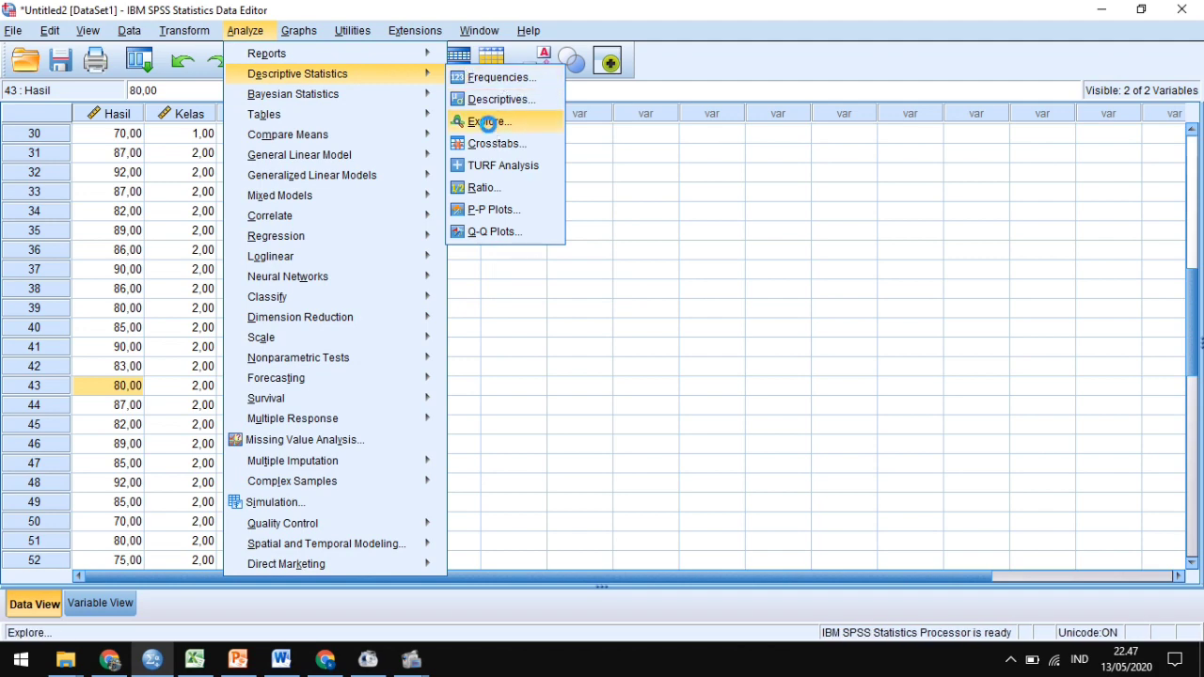
pyautogui.click(489, 131)
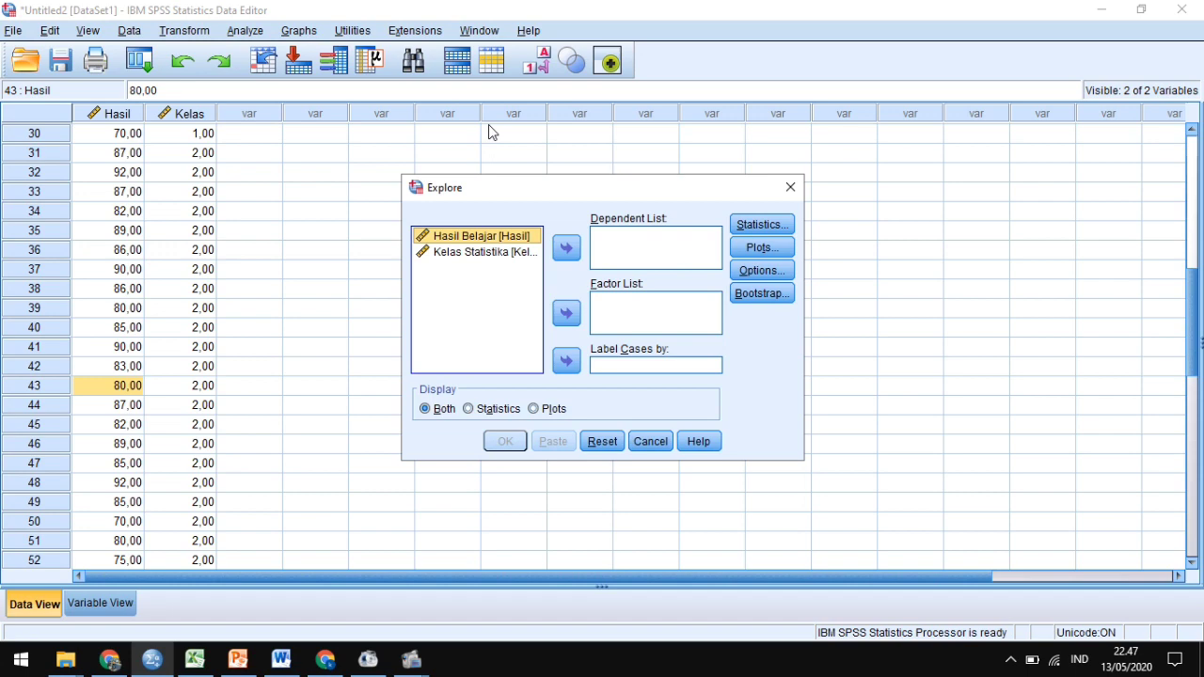
pyautogui.click(566, 249)
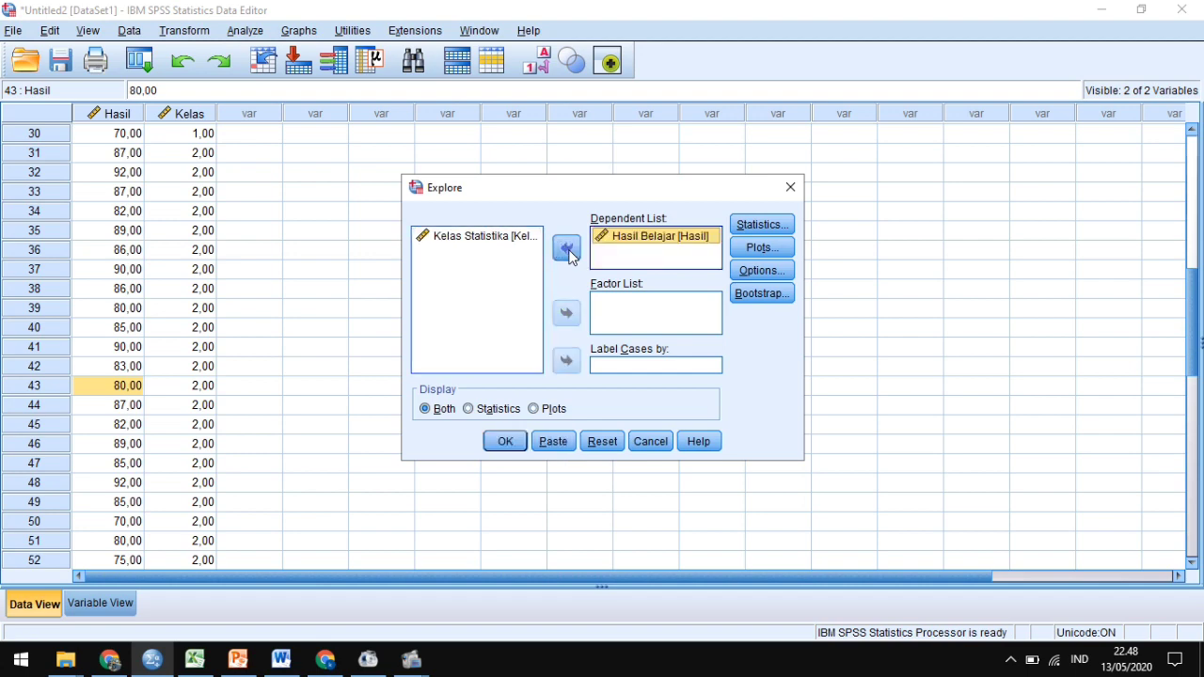
pyautogui.click(493, 241)
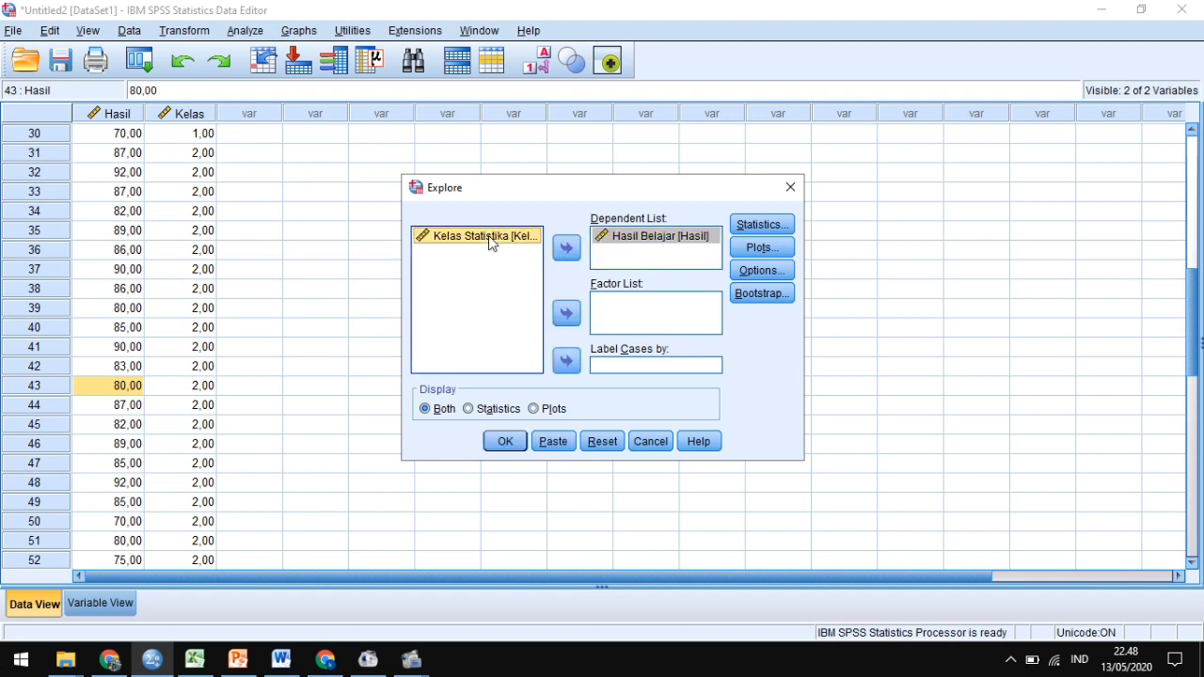
pyautogui.click(567, 316)
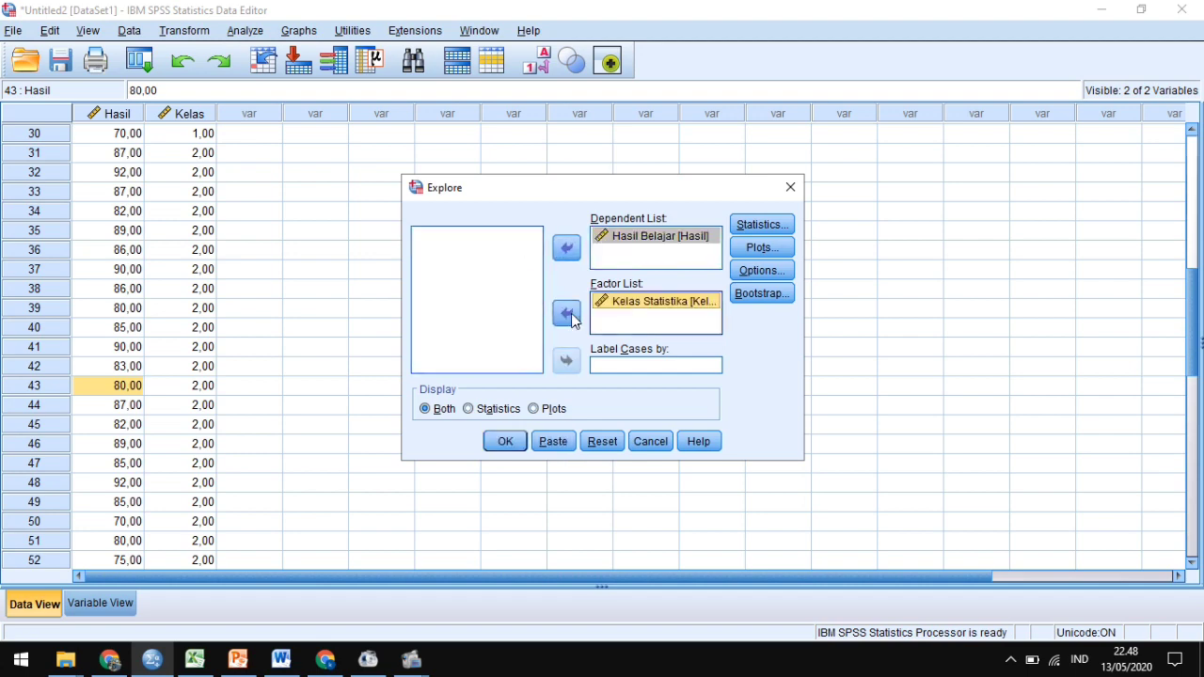
# Enable normality plots with tests in the Explore plot options and run the analysis
pyautogui.click(772, 247)
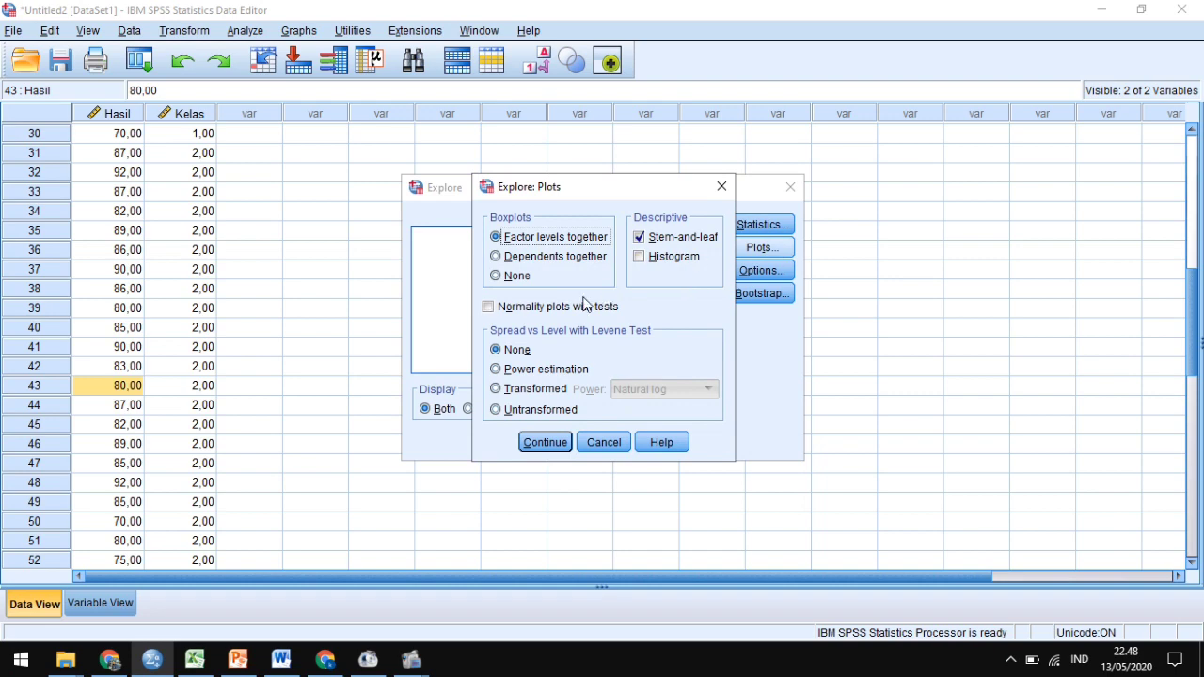
pyautogui.click(489, 311)
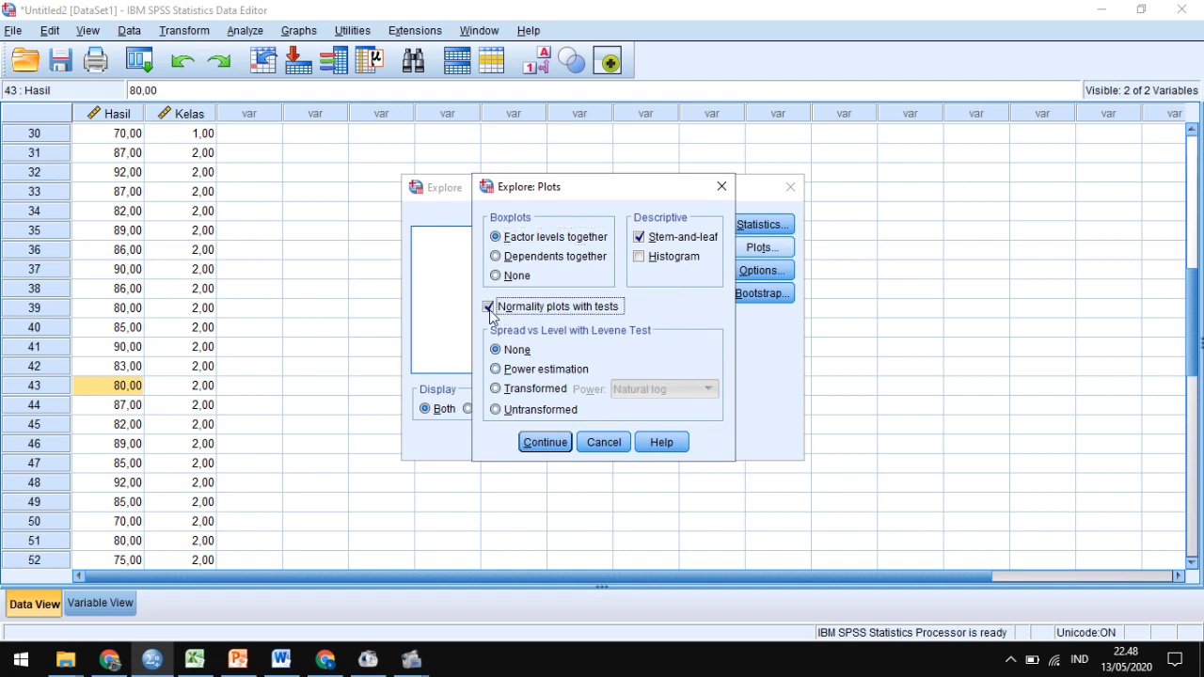
pyautogui.click(545, 444)
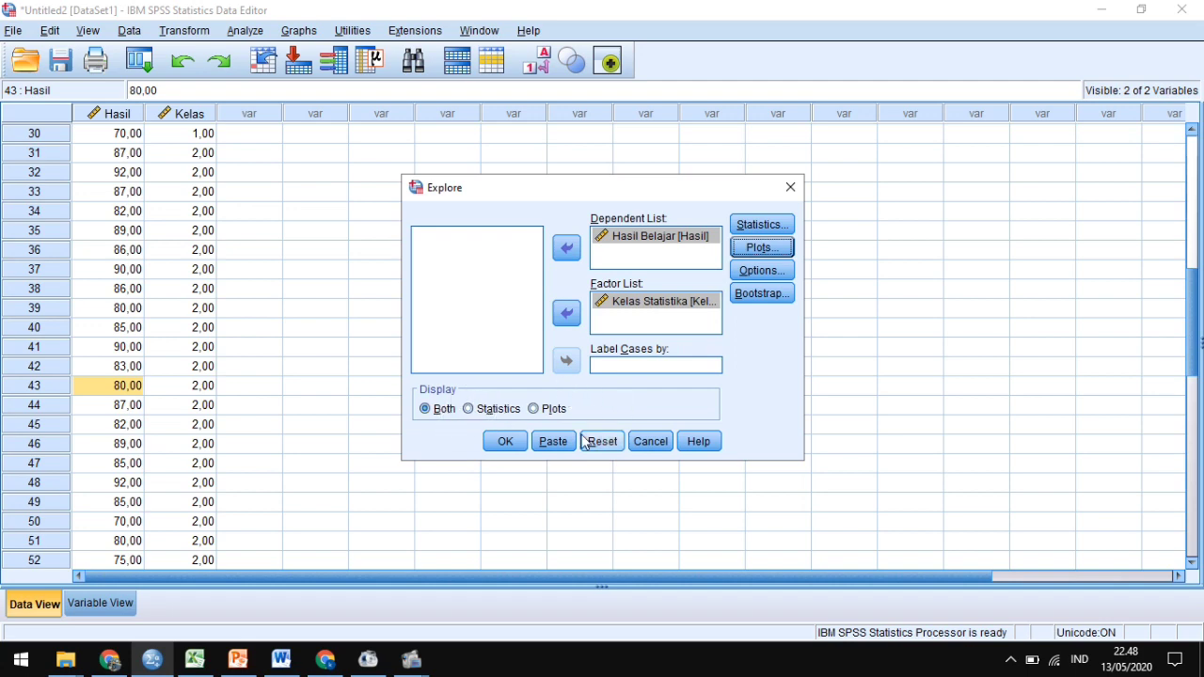
pyautogui.click(504, 443)
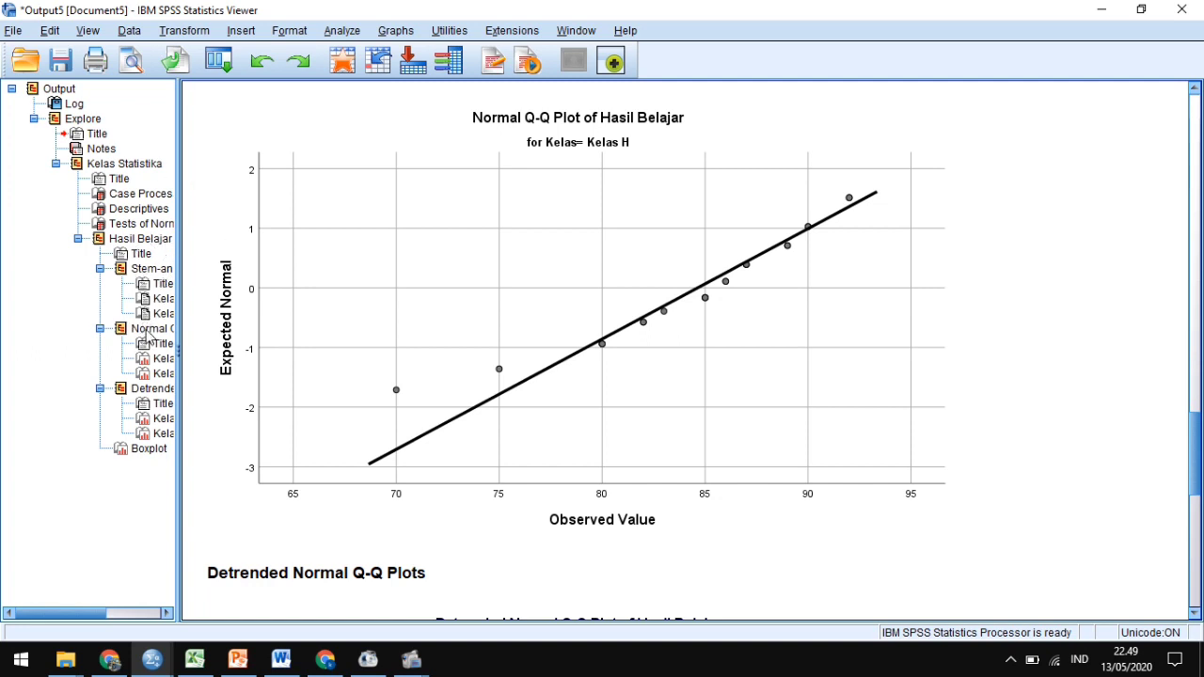
# Examine the Tests of Normality table in the SPSS output and compare its Shapiro-Wilk significance values with the criterion in the Excel notes
pyautogui.click(141, 224)
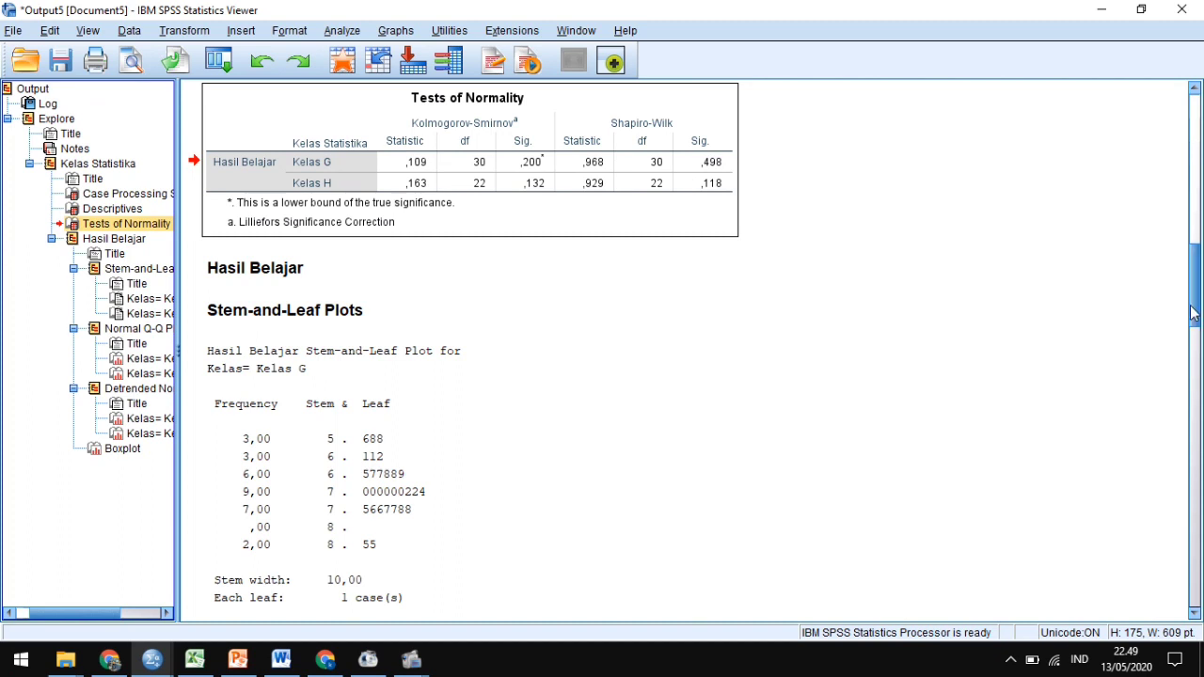
pyautogui.moveTo(1199, 322); pyautogui.dragTo(1194, 301)
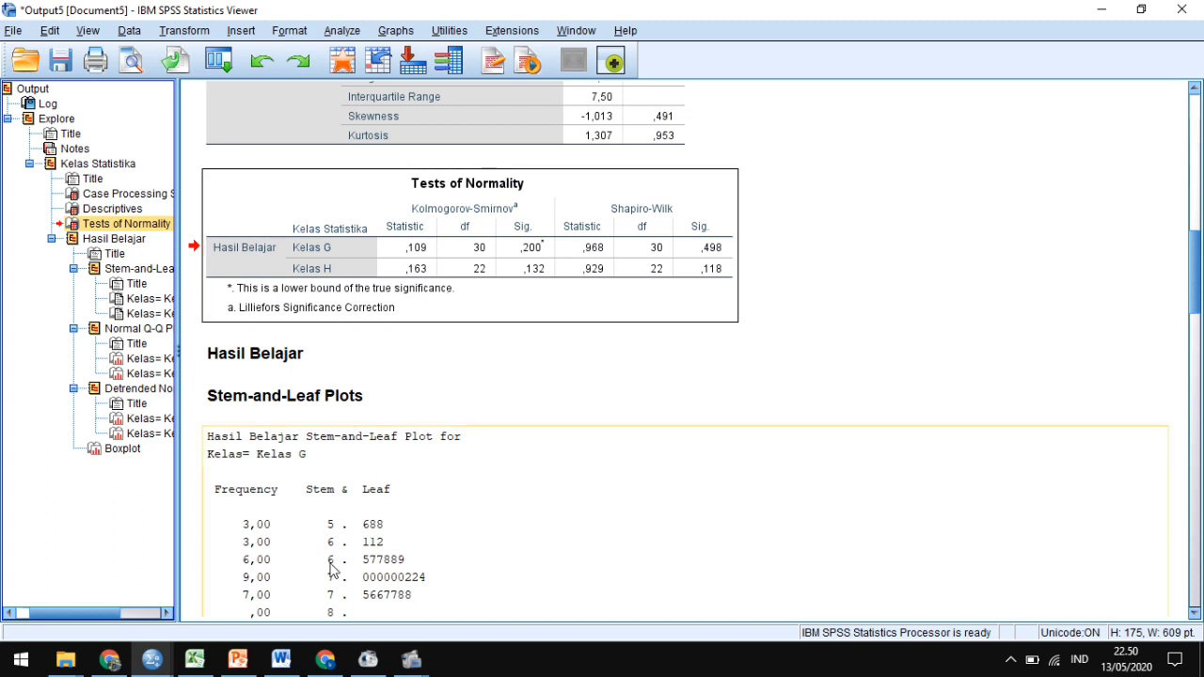
pyautogui.moveTo(241, 668)
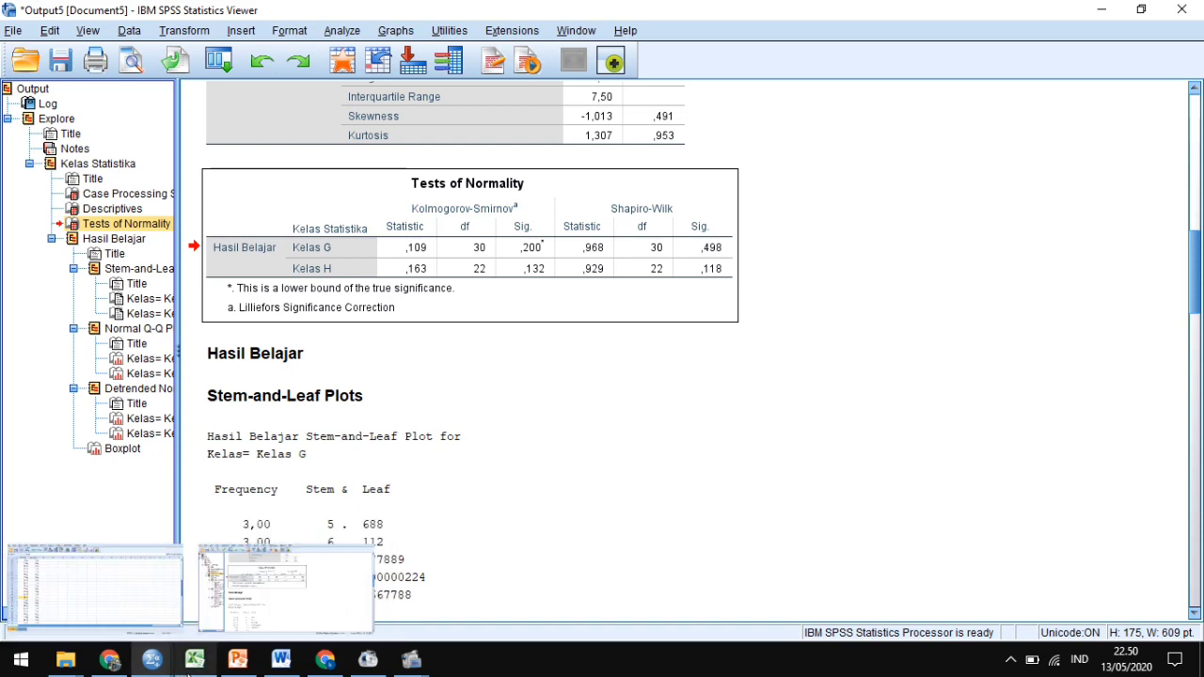
pyautogui.click(194, 659)
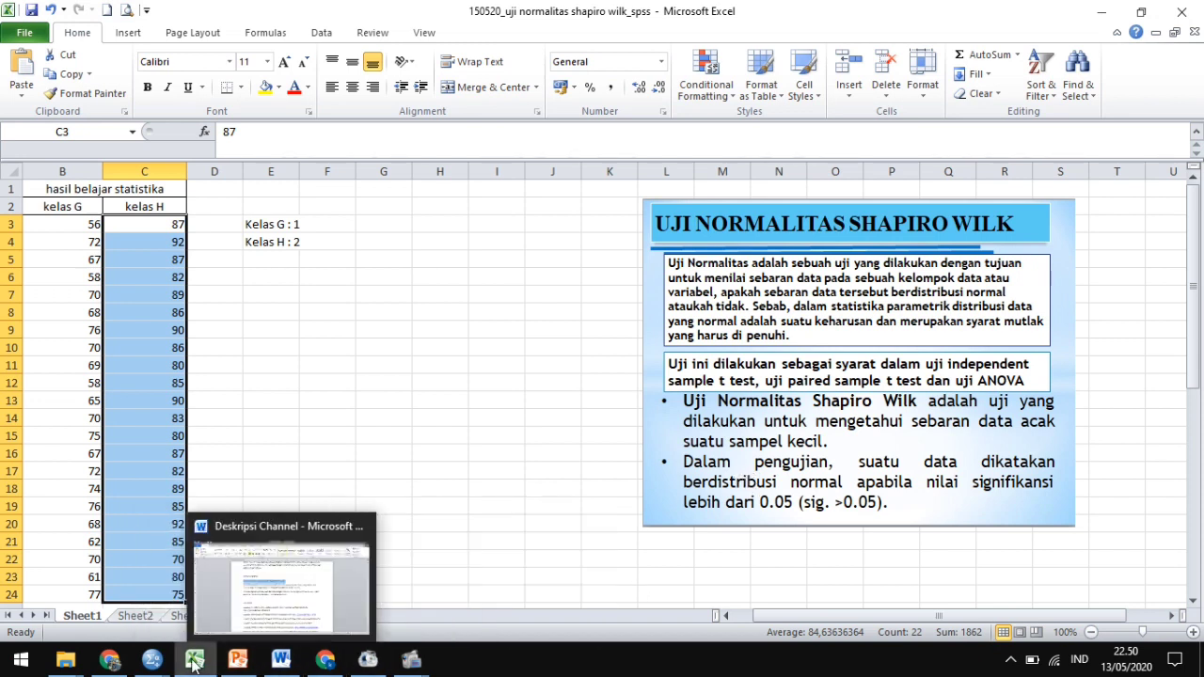
pyautogui.moveTo(162, 658)
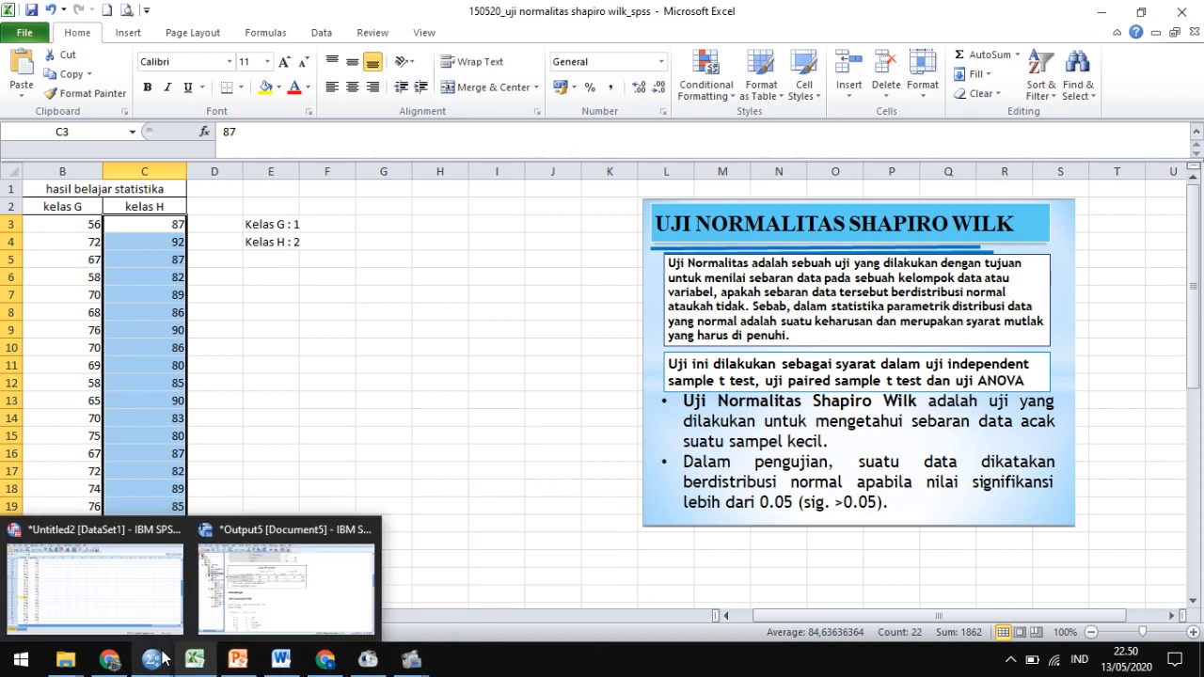
pyautogui.click(248, 600)
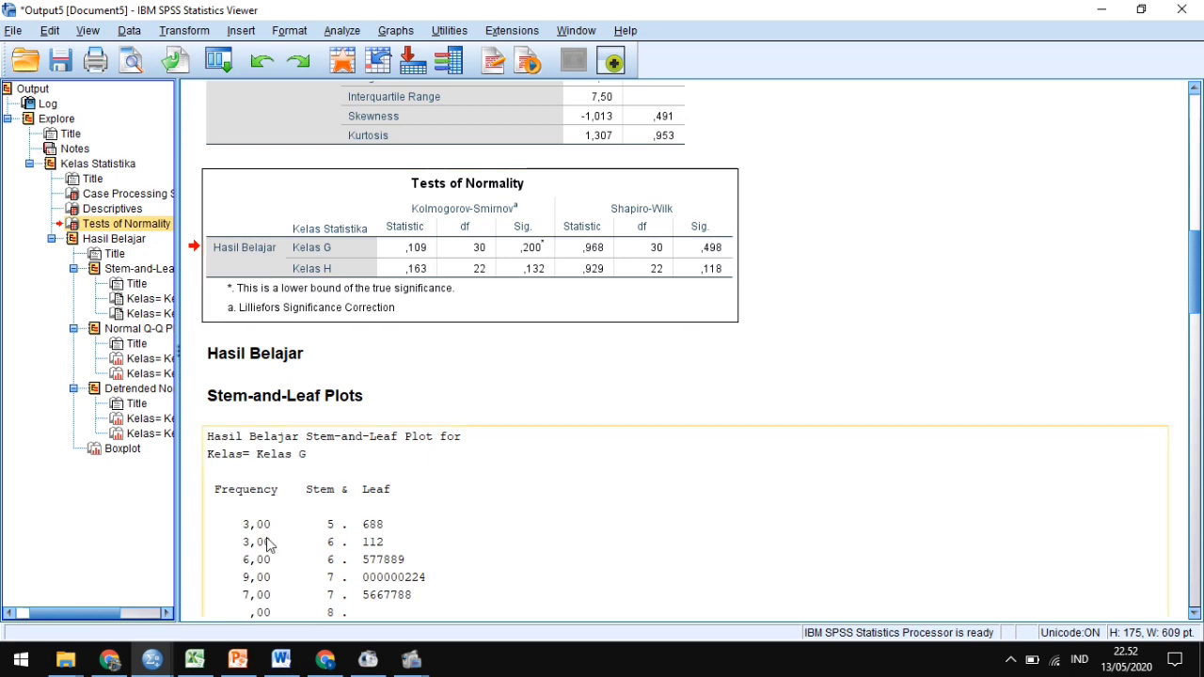
pyautogui.click(198, 660)
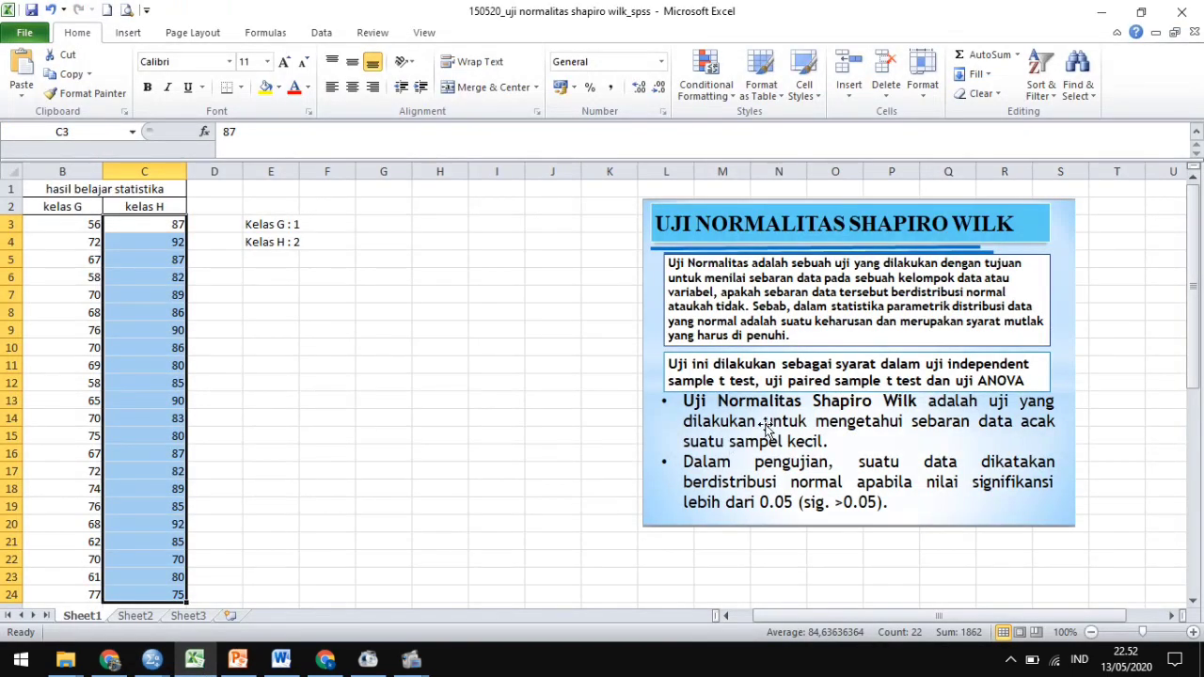